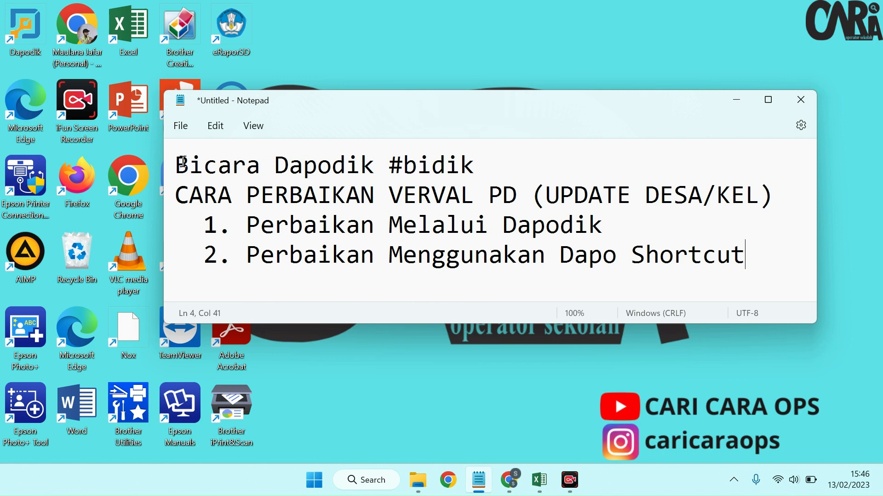
# Step: Go through the Notepad outline line by line, highlighting the title and both Verval PD repair methods, and minimize it
pyautogui.moveTo(178, 164); pyautogui.dragTo(470, 159)
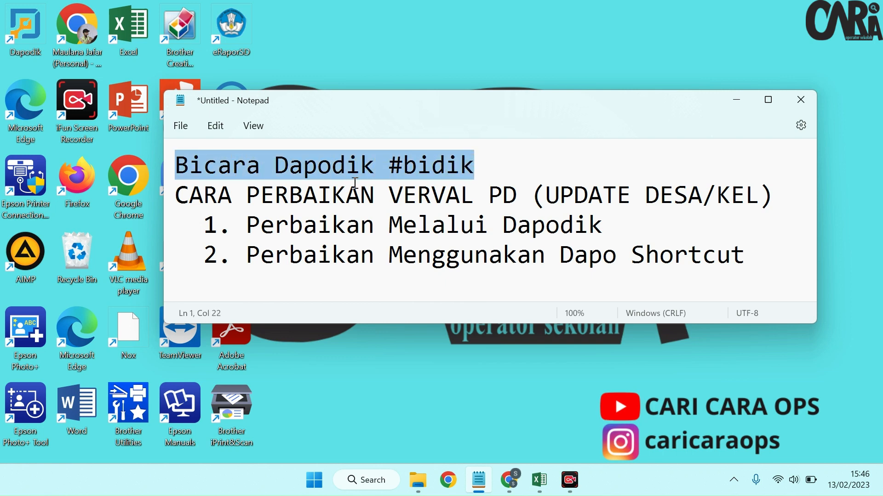
pyautogui.moveTo(179, 197); pyautogui.dragTo(752, 204)
pyautogui.click(558, 195)
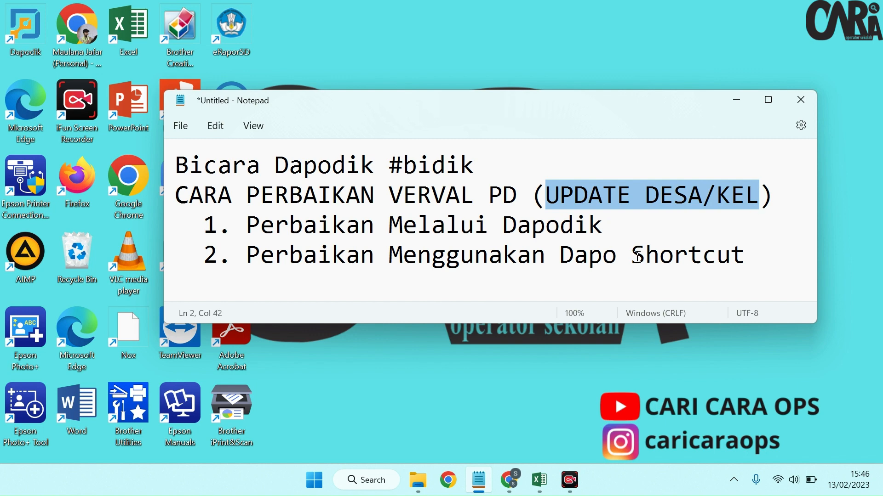
pyautogui.moveTo(206, 231); pyautogui.dragTo(603, 229)
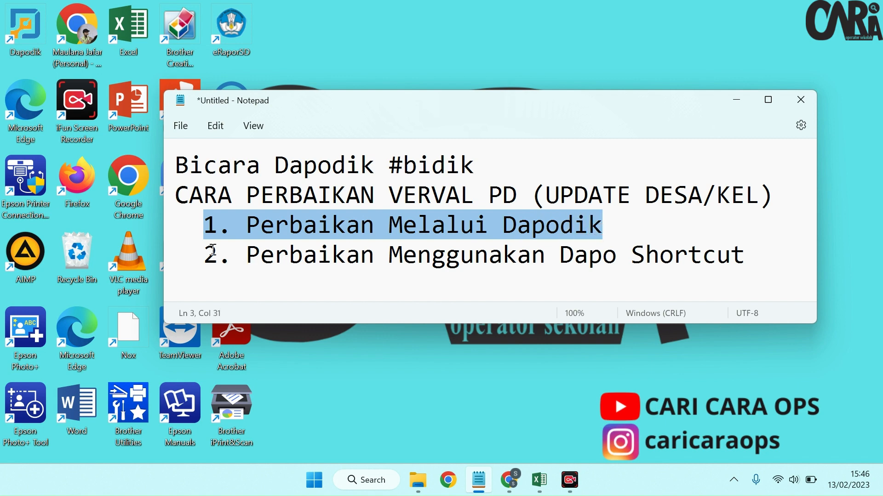
pyautogui.moveTo(210, 254); pyautogui.dragTo(739, 260)
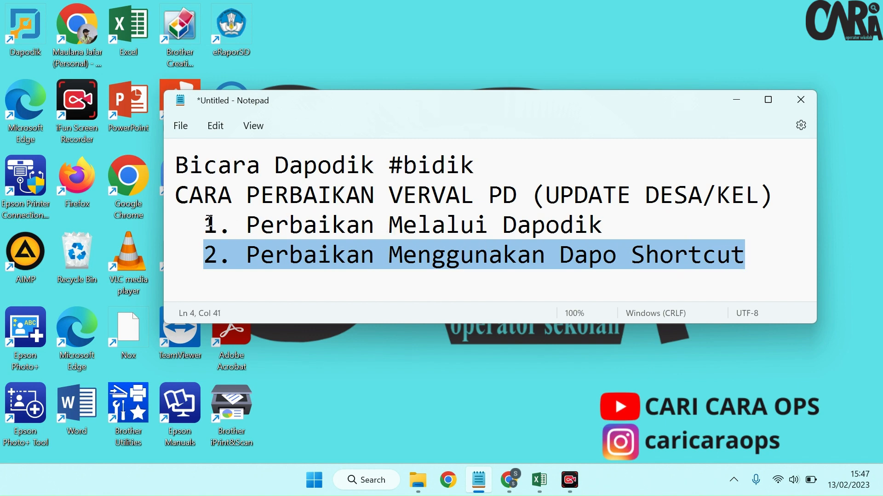
pyautogui.moveTo(209, 222); pyautogui.dragTo(642, 222)
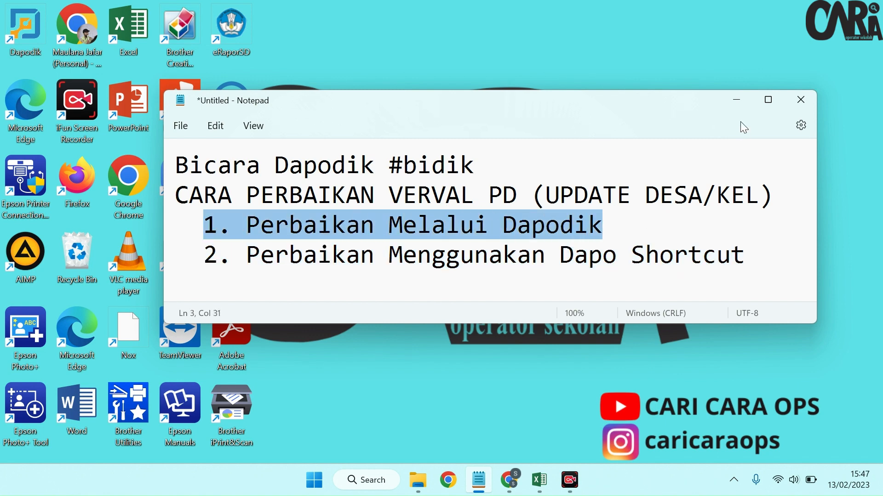
pyautogui.click(737, 100)
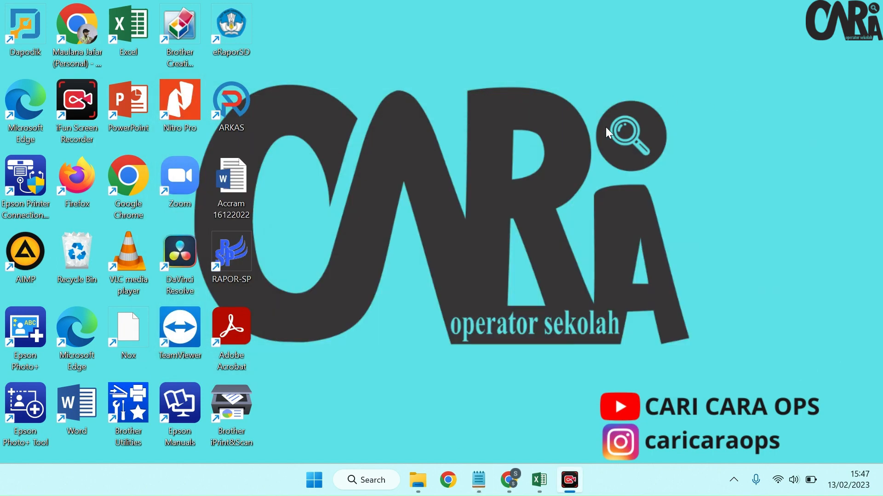
# Step: Switch to Dapodik in Chrome and examine the Peserta Didik results of Validasi Lokal, sorted by Keterangan
pyautogui.click(509, 480)
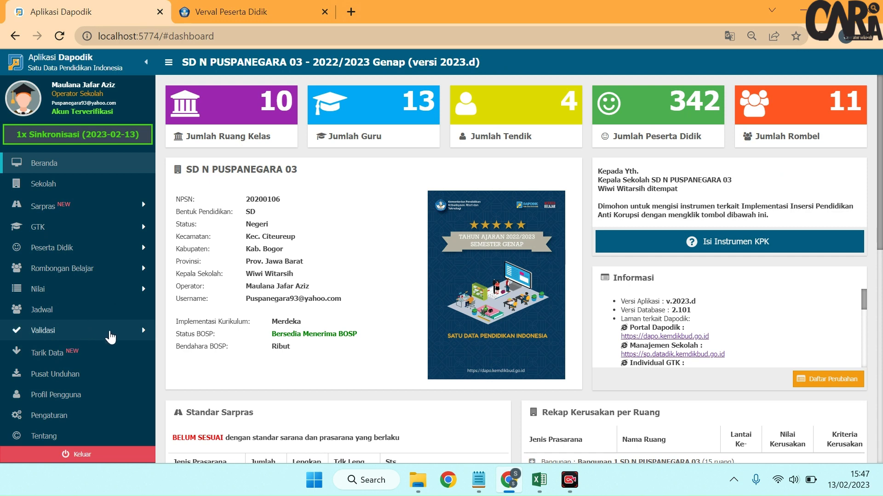
pyautogui.click(110, 336)
pyautogui.click(89, 352)
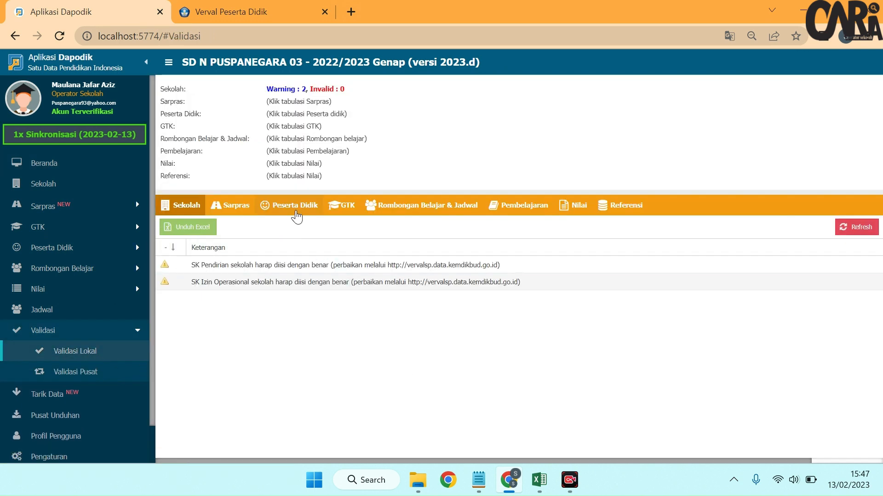
pyautogui.click(296, 216)
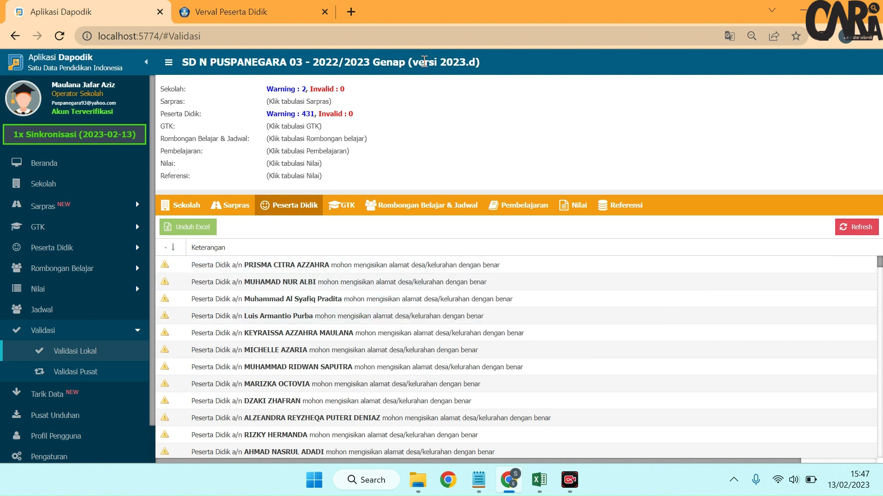
pyautogui.moveTo(415, 62); pyautogui.dragTo(478, 62)
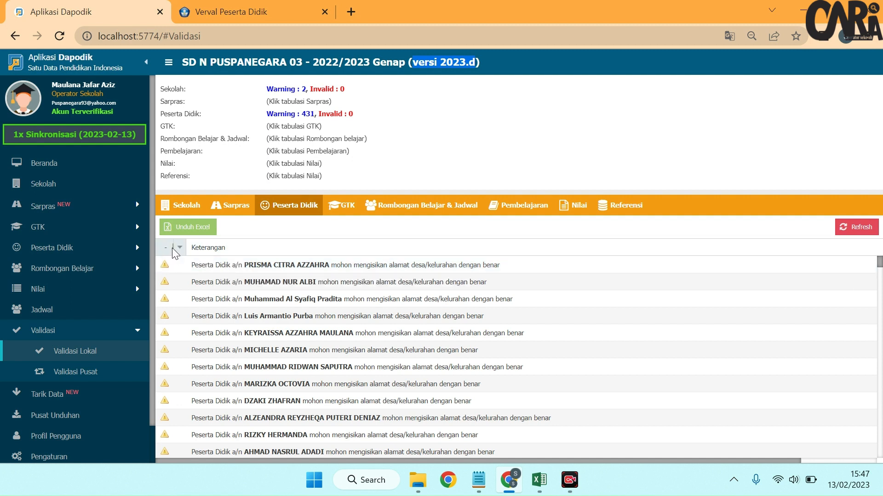
pyautogui.click(204, 248)
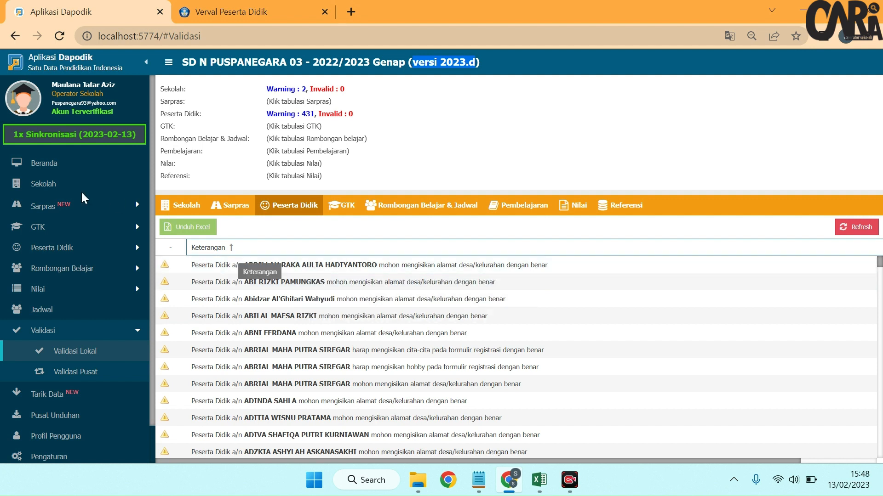
# Step: Display the Peserta Didik list, dismissing its information notice, and open the first student's record for editing
pyautogui.click(94, 253)
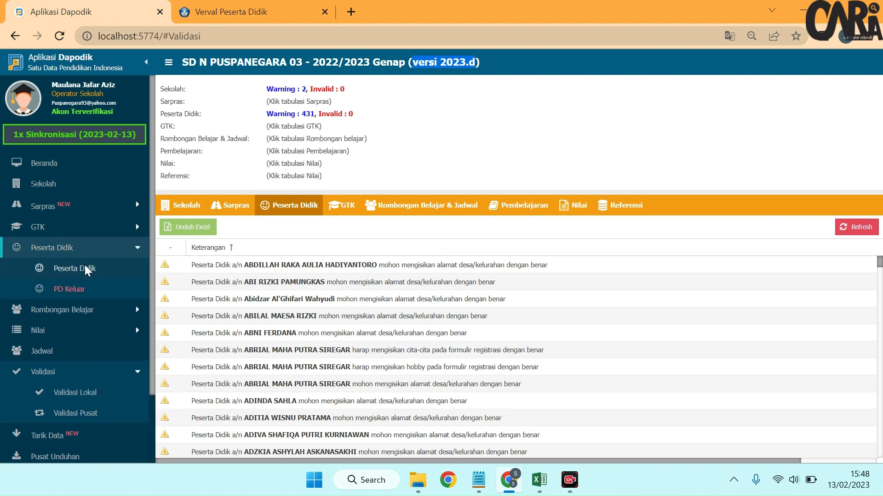
pyautogui.click(82, 268)
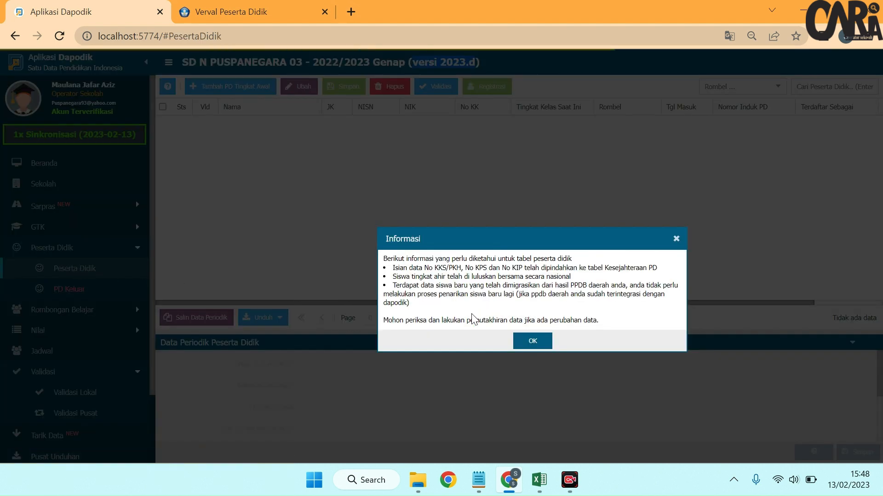
pyautogui.click(532, 343)
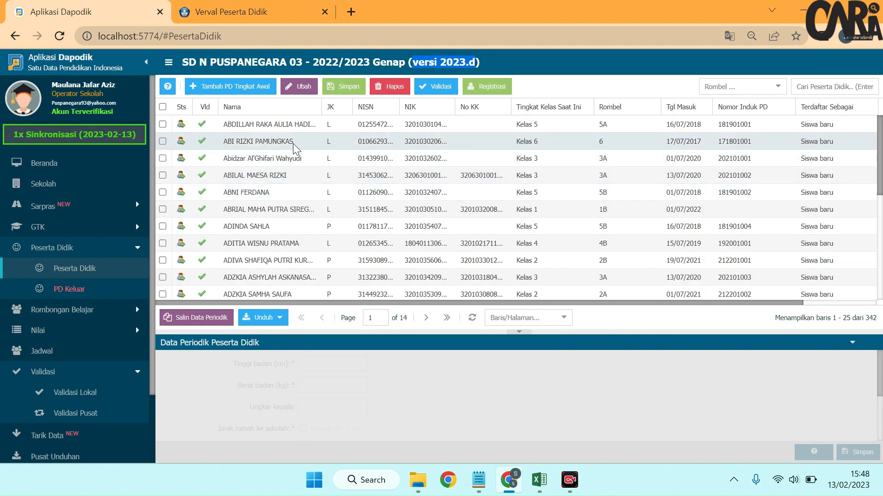
pyautogui.click(296, 128)
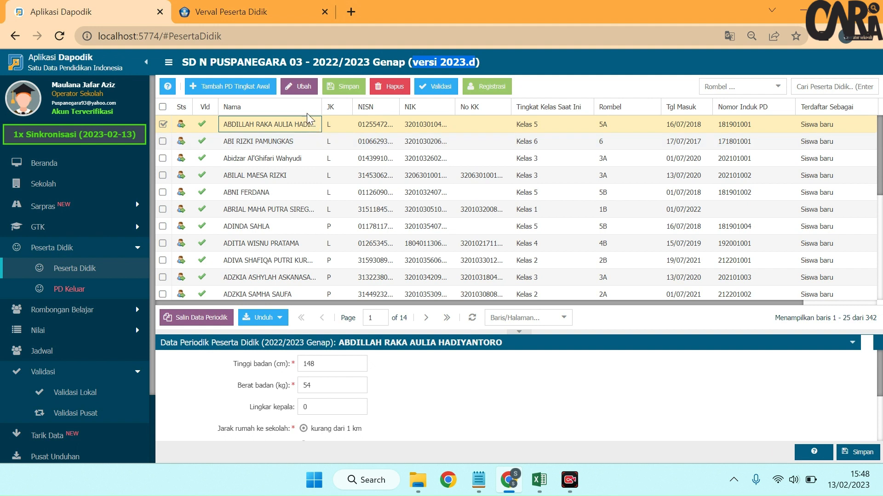
pyautogui.click(306, 92)
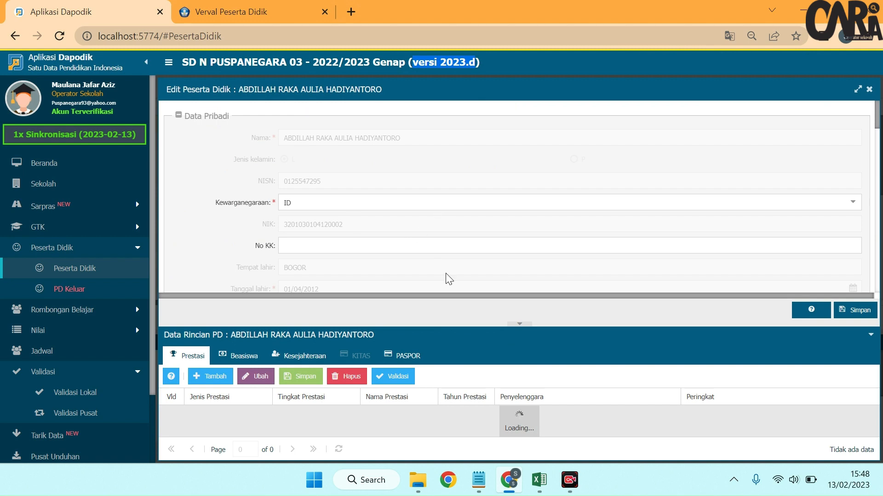
# Step: Switch to the downloaded student list in Excel and look up the first student's Kelurahan
pyautogui.click(539, 480)
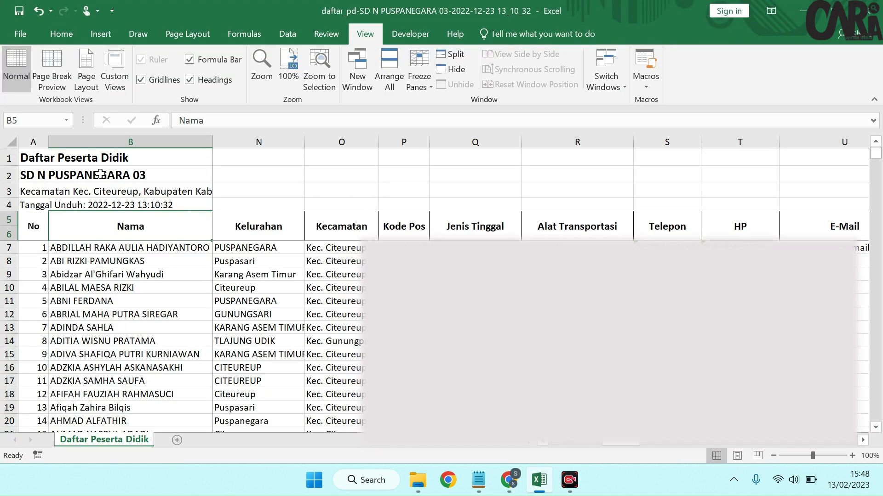
pyautogui.click(38, 200)
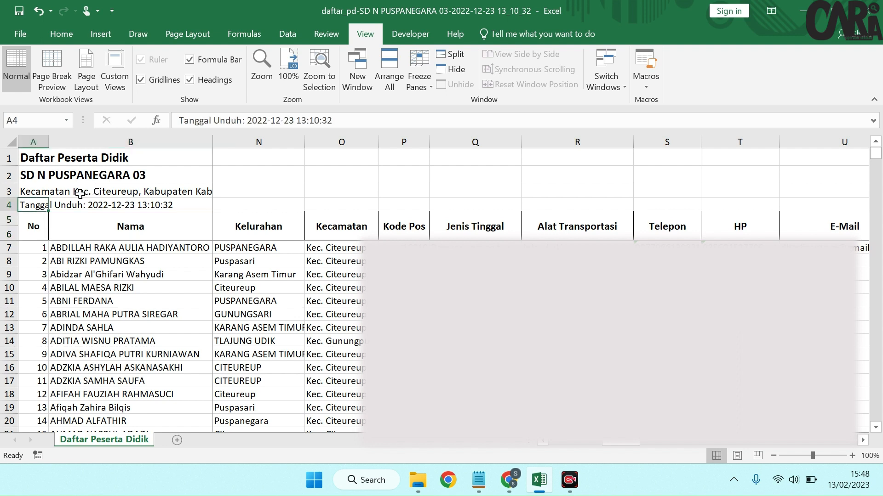
pyautogui.click(133, 251)
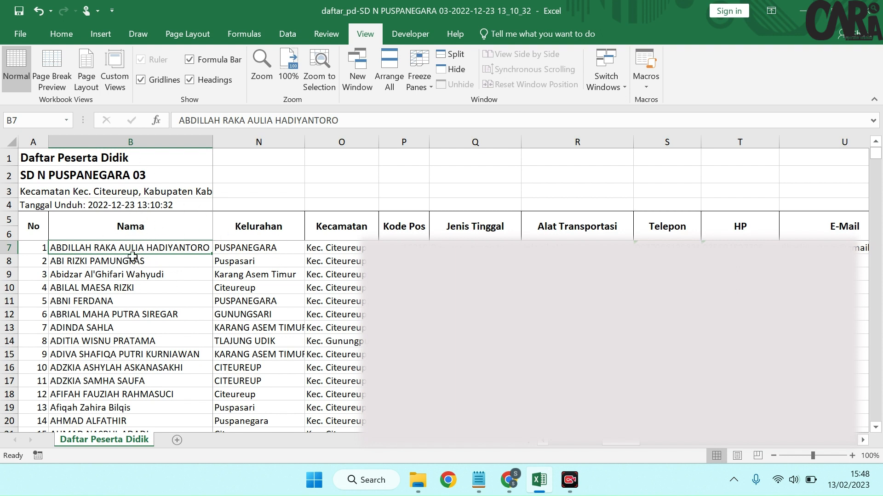
# Step: Back in Dapodik, set the first student's Desa/Kelurahan to "Puspanegara - Kec. Citeureup - Kab. Bogor", then save and close the record
pyautogui.click(509, 480)
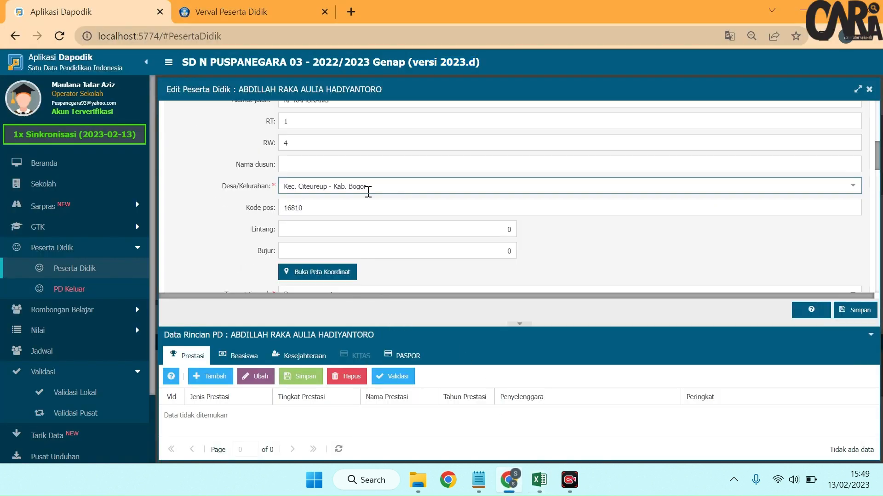
pyautogui.tripleClick(368, 190)
pyautogui.write('puspanegara')
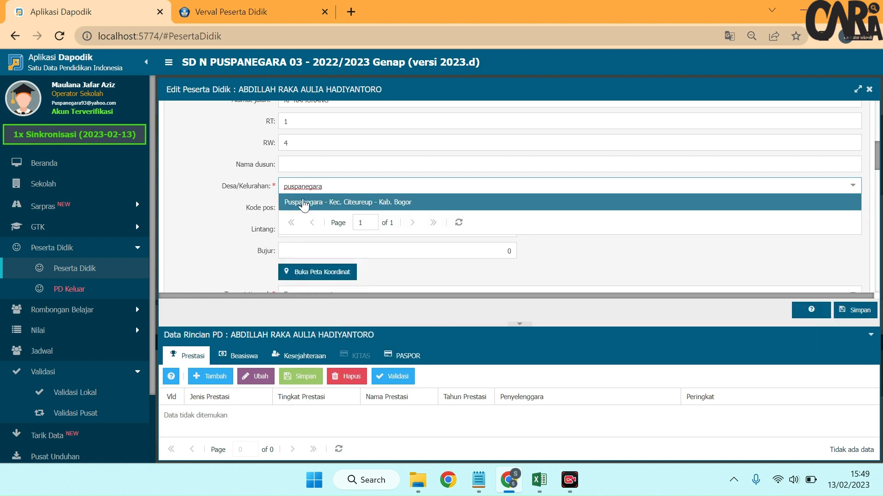
pyautogui.click(315, 203)
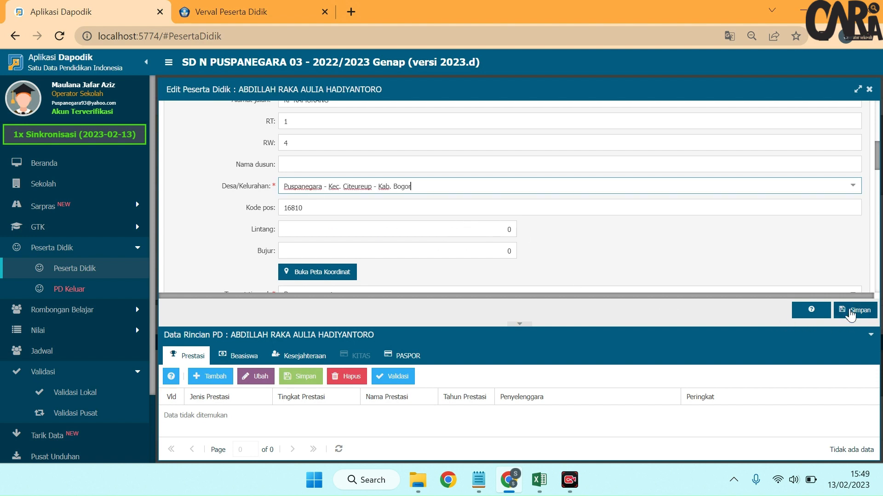
pyautogui.click(842, 312)
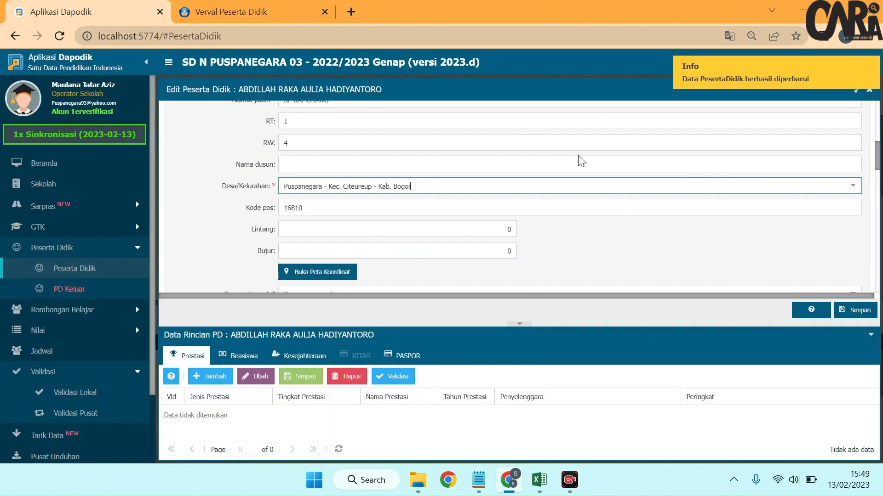
pyautogui.click(868, 90)
# Step: Open the second listed student's record for editing and look up that student's Kelurahan in the Excel list
pyautogui.click(414, 142)
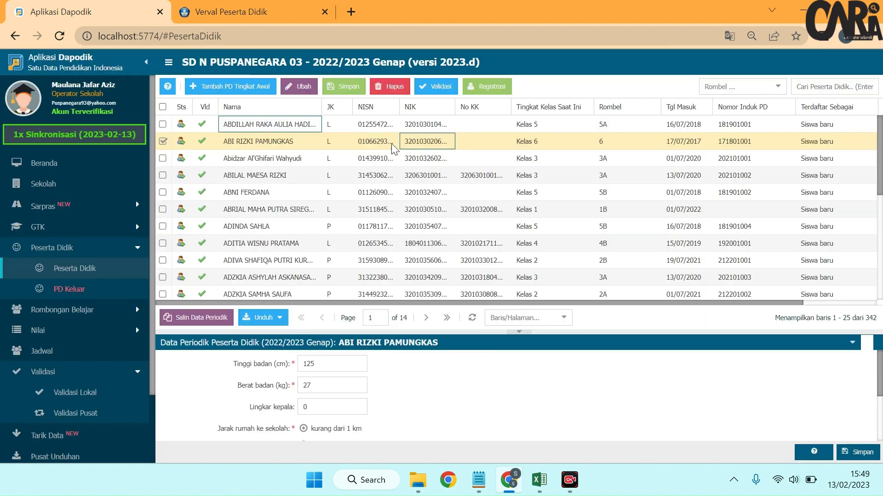
pyautogui.click(306, 86)
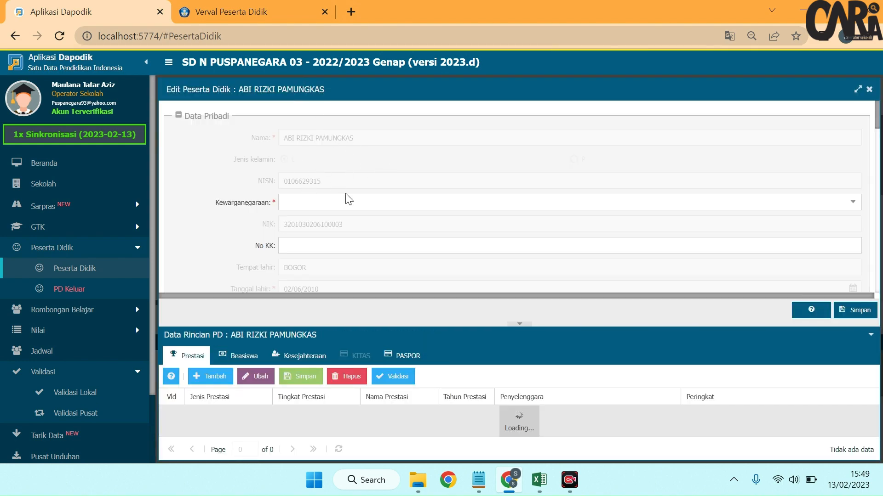
pyautogui.hotkey('alt', 'Tab')
pyautogui.click(183, 260)
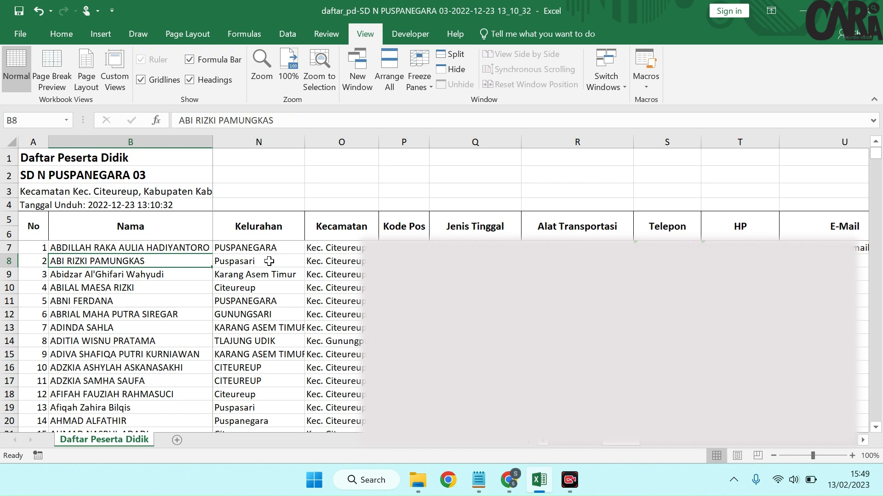
# Step: Back in Dapodik, set the second student's Desa/Kelurahan to "Puspasari - Kec. Citeureup - Kab. Bogor", then save and close the record
pyautogui.hotkey('alt', 'Tab')
pyautogui.scroll(-5, 350, 179)
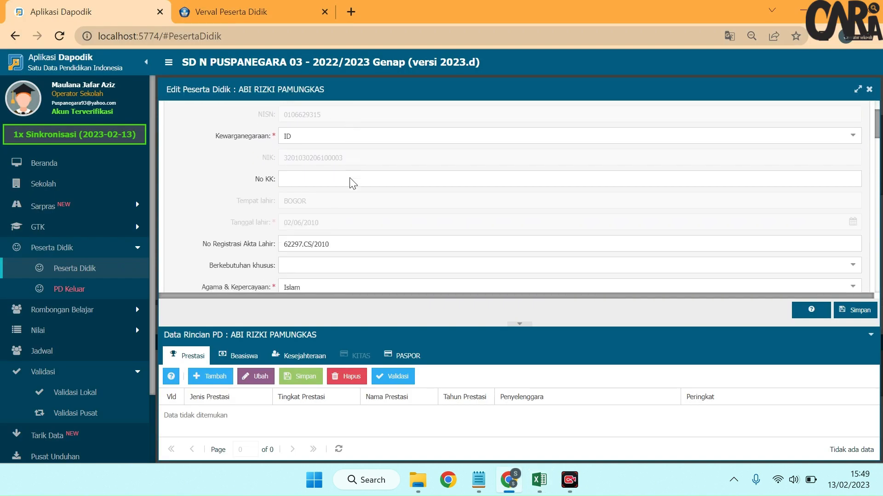
pyautogui.scroll(-2, 351, 182)
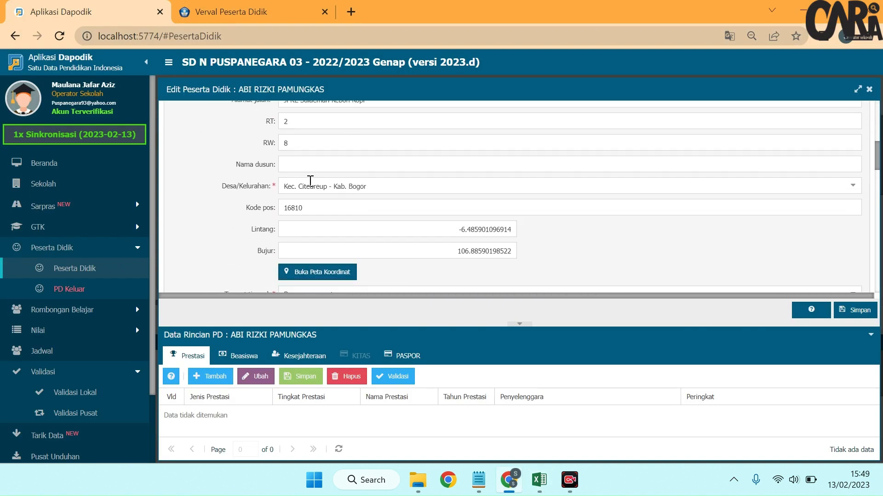
pyautogui.tripleClick(395, 189)
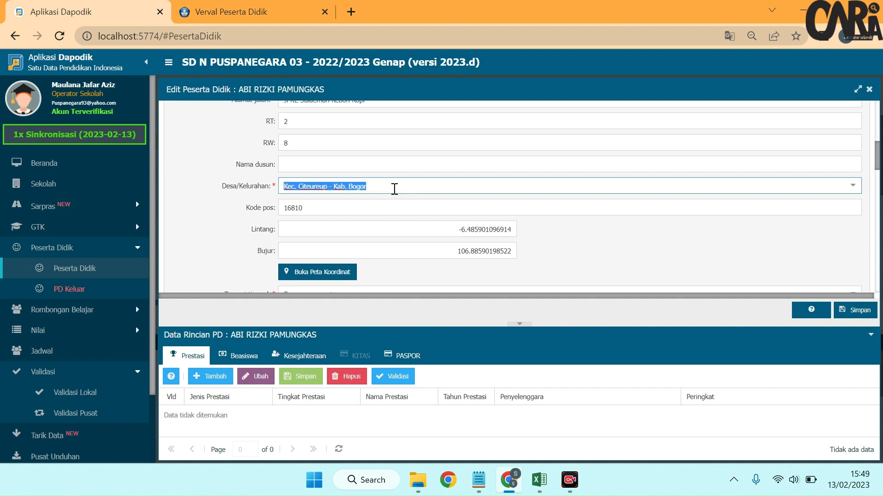
pyautogui.write('pusp')
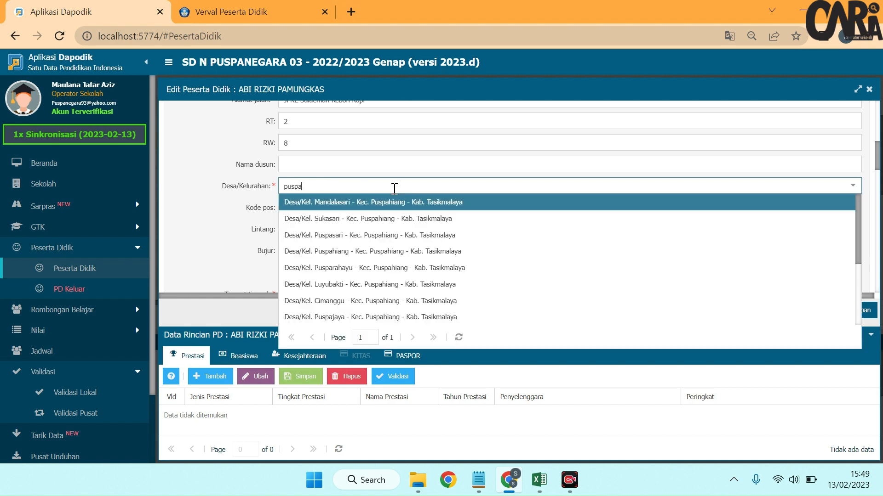
pyautogui.write('ari')
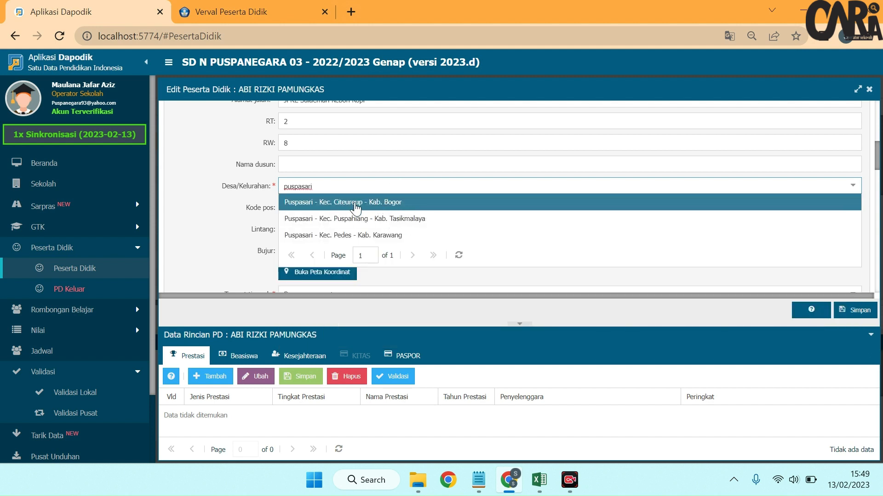
pyautogui.click(364, 204)
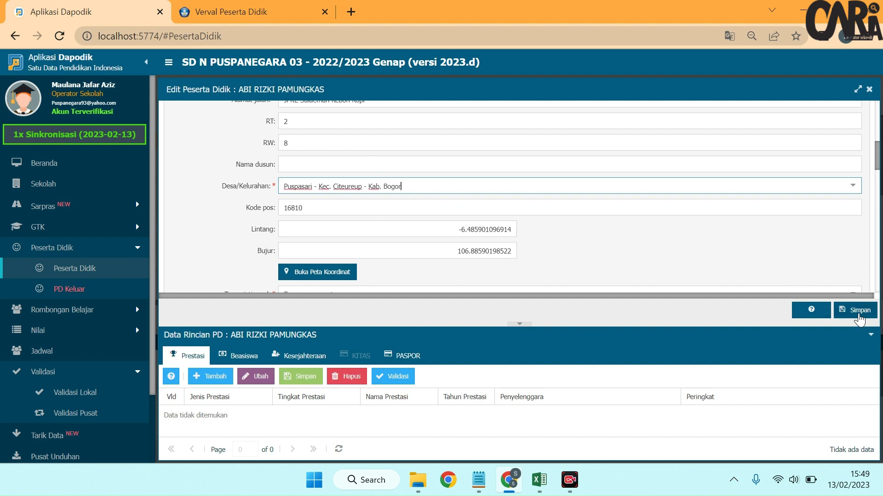
pyautogui.click(856, 313)
pyautogui.click(869, 89)
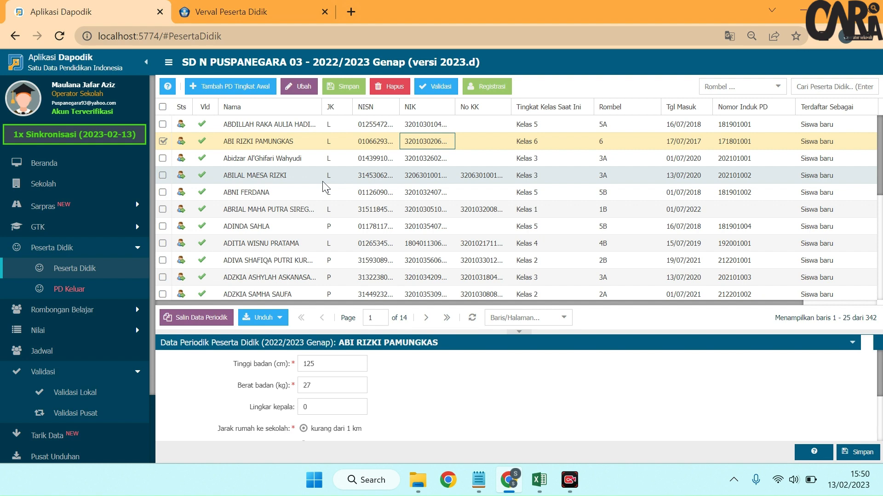
# Step: Switch to the Notepad outline, highlight the second method, "Perbaikan Menggunakan Dapo Shortcut", and minimize the notes
pyautogui.click(478, 480)
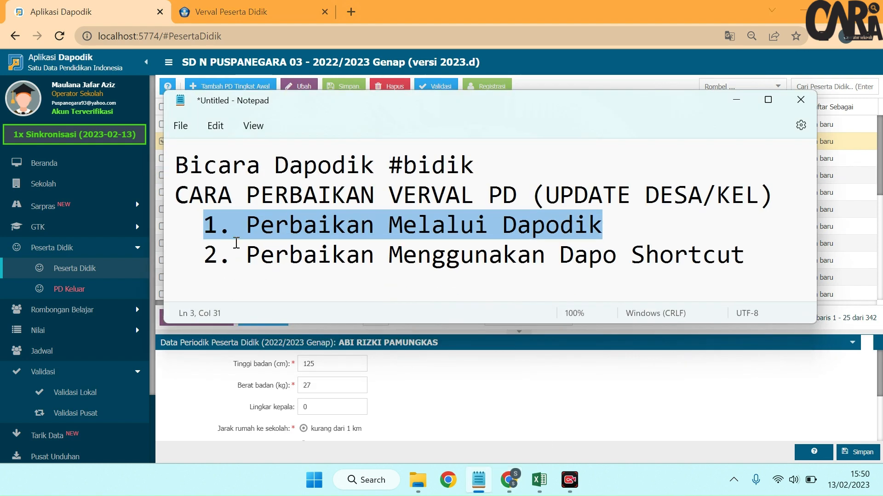
pyautogui.moveTo(205, 250); pyautogui.dragTo(745, 265)
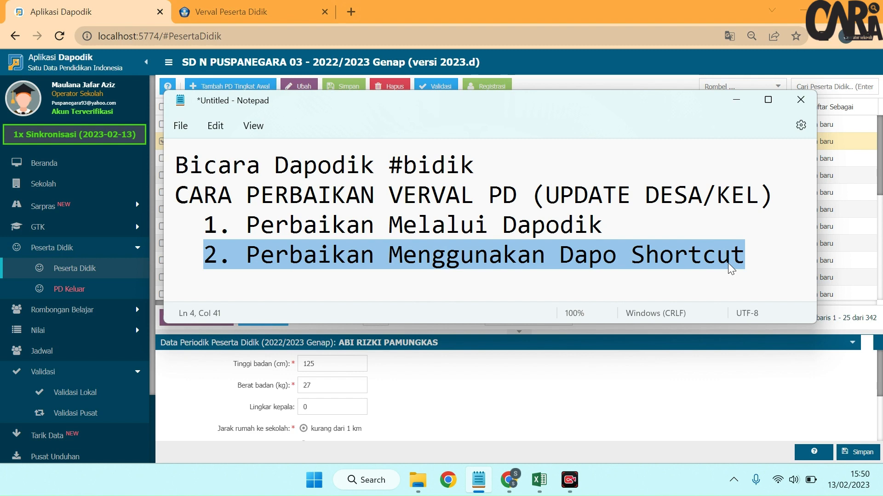
pyautogui.click(736, 100)
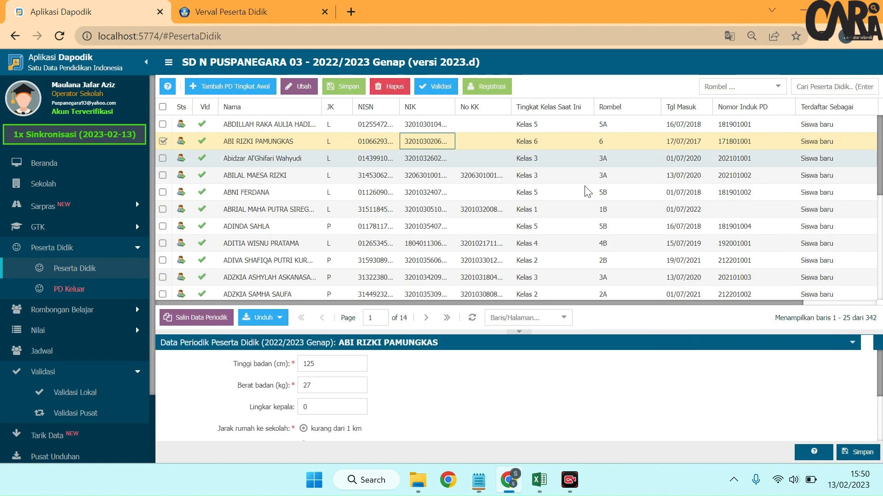
# Step: In File Explorer, open the DAPO SHORTCUT V3 folder and copy the dapo.php file
pyautogui.click(418, 480)
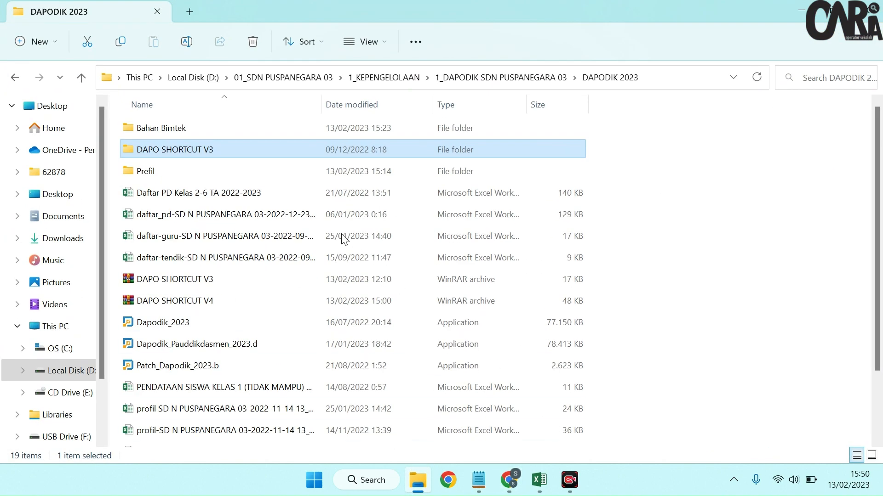
pyautogui.doubleClick(231, 153)
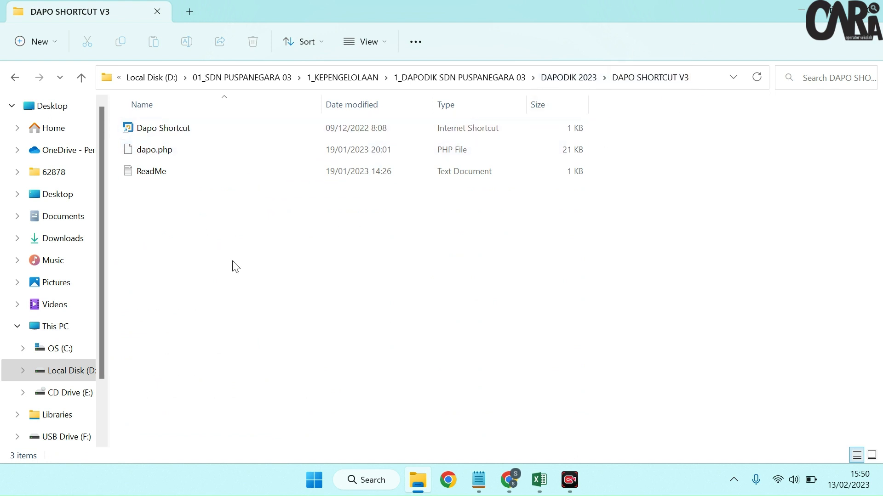
pyautogui.click(188, 149)
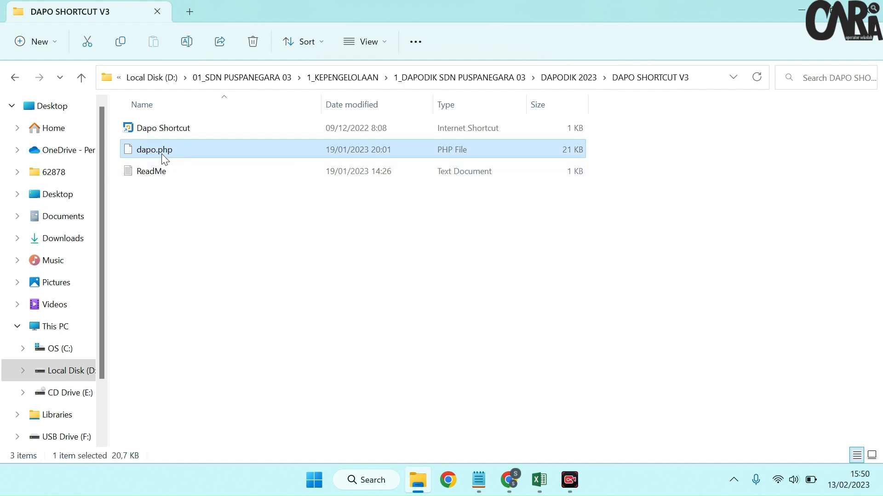
# Step: Paste dapo.php into C:\Program Files (x86)\Dapodik\dataweb\apps\web, granting administrator permission for the copy
pyautogui.click(68, 354)
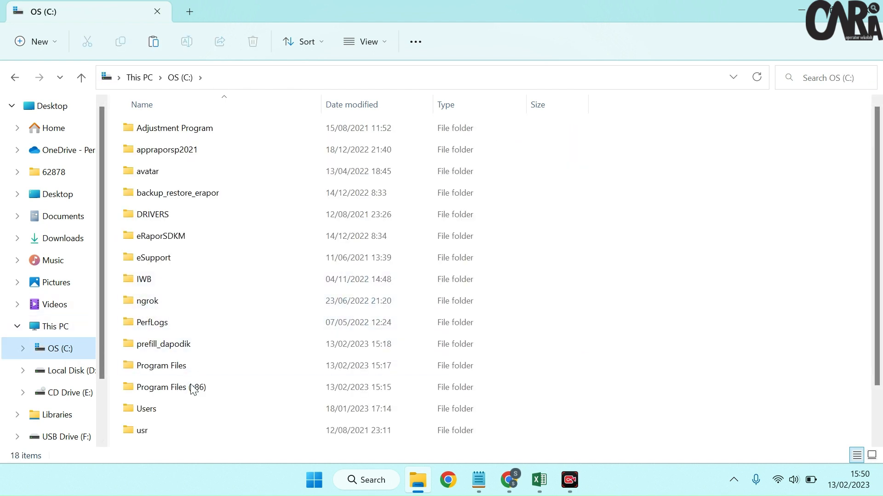
pyautogui.doubleClick(195, 390)
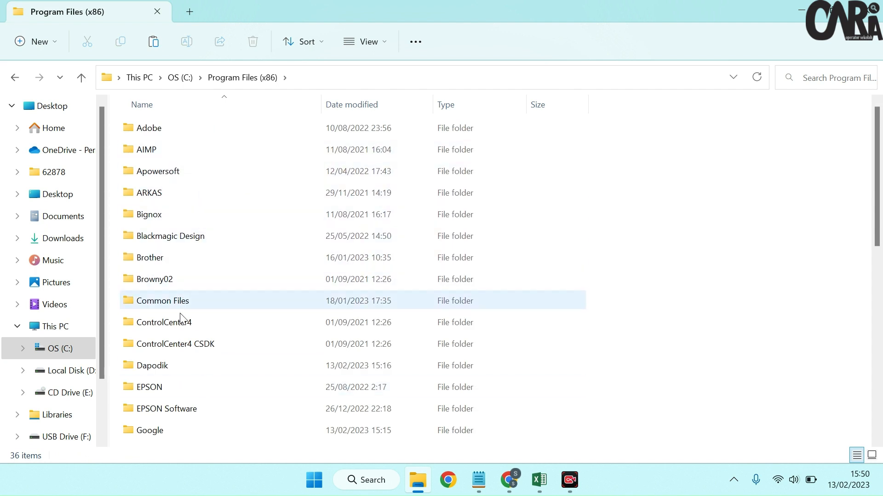
pyautogui.doubleClick(167, 364)
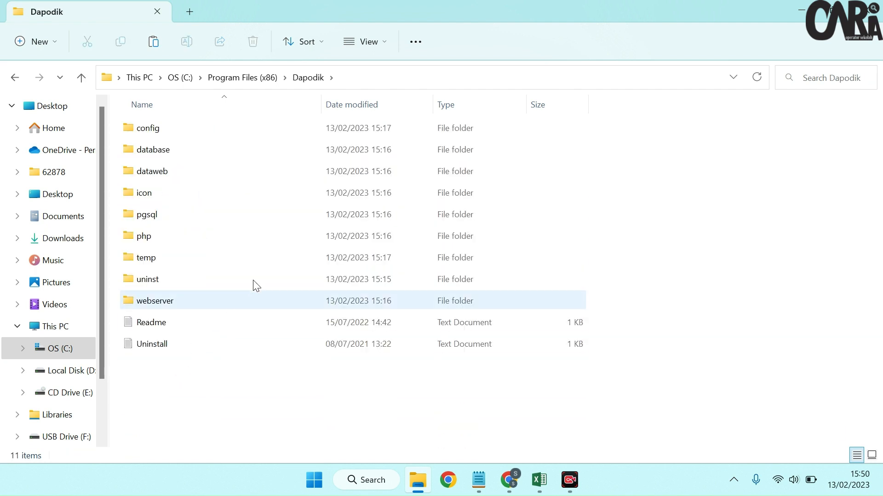
pyautogui.doubleClick(247, 173)
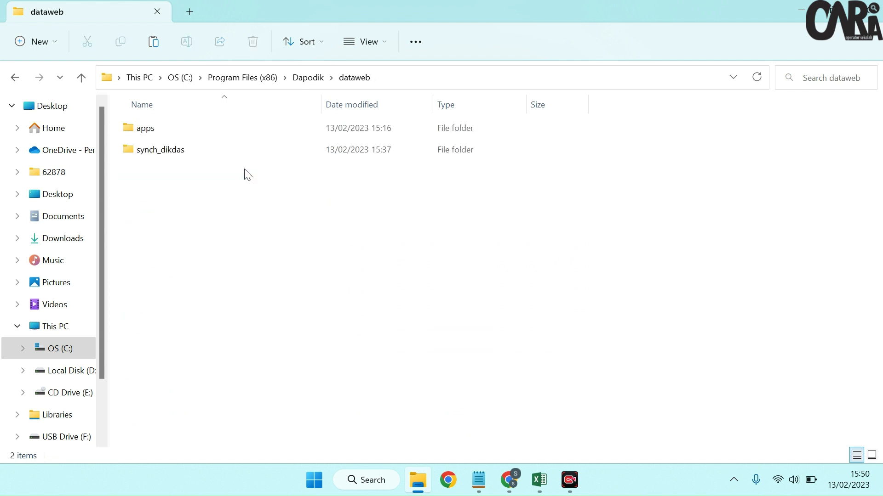
pyautogui.doubleClick(156, 135)
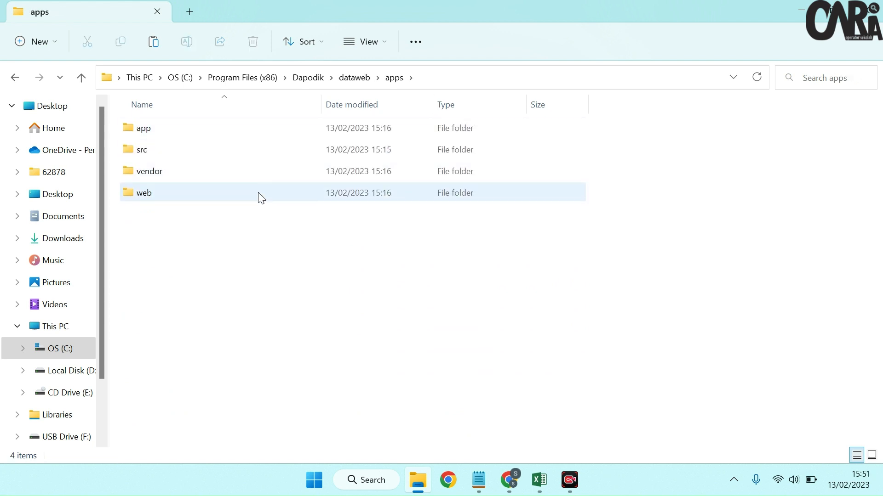
pyautogui.click(186, 201)
pyautogui.doubleClick(186, 201)
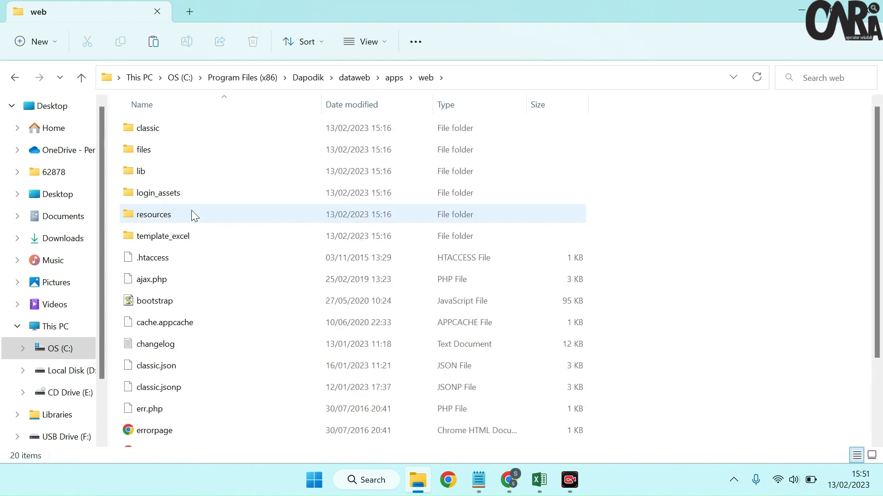
pyautogui.rightClick(657, 213)
pyautogui.hotkey('ctrl', 'v')
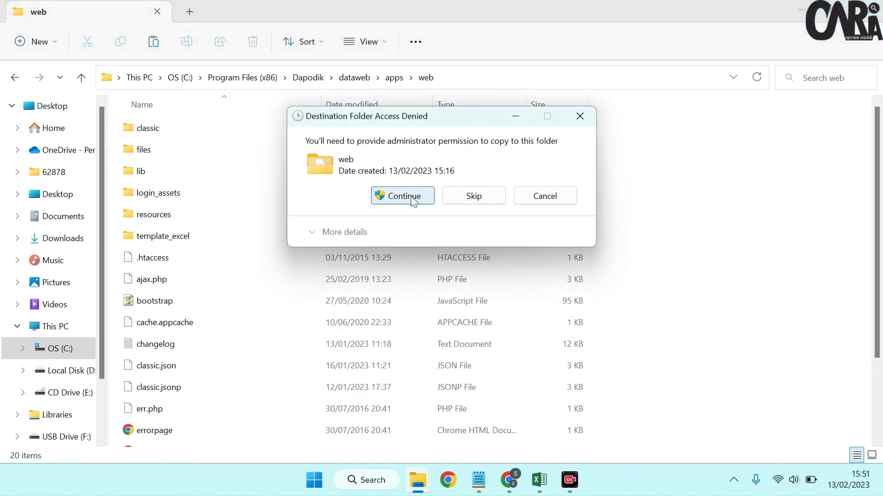
pyautogui.click(403, 196)
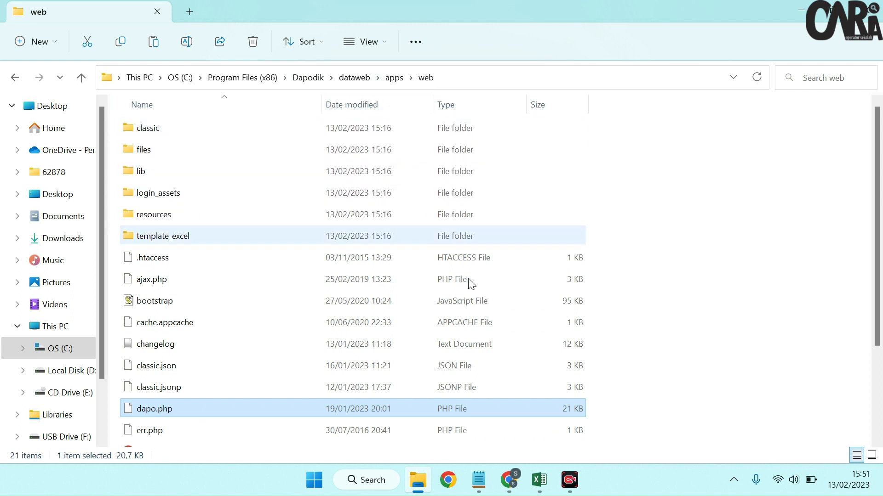
# Step: Switch to Dapodik in the browser, copy its localhost:5774 address, and load localhost:5774/dapo.php in a new tab
pyautogui.click(509, 480)
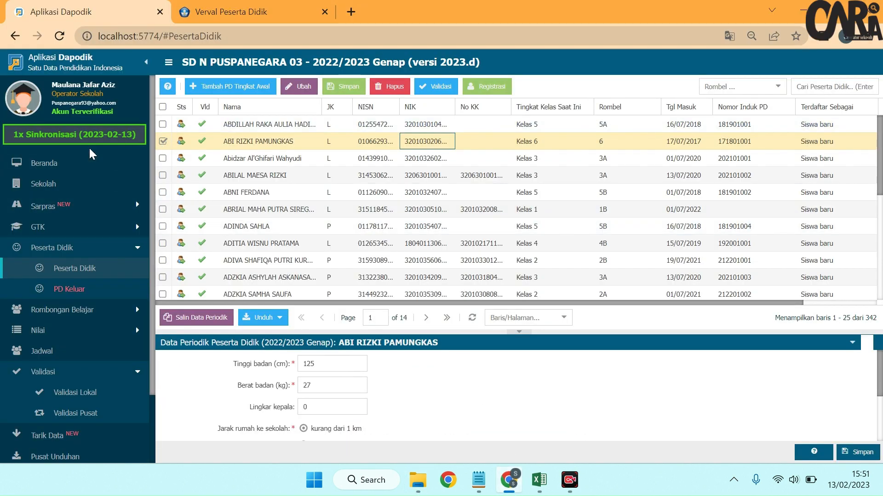
pyautogui.click(80, 166)
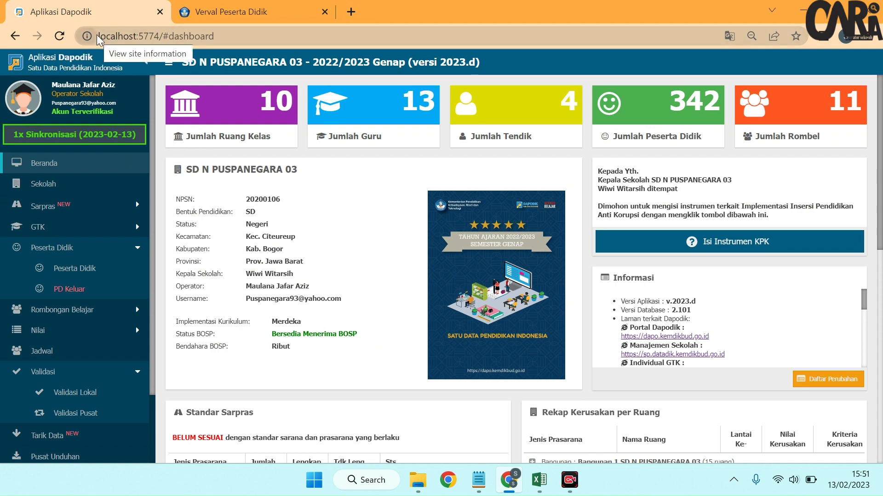
pyautogui.moveTo(99, 36); pyautogui.dragTo(160, 35)
pyautogui.hotkey('ctrl', 'c')
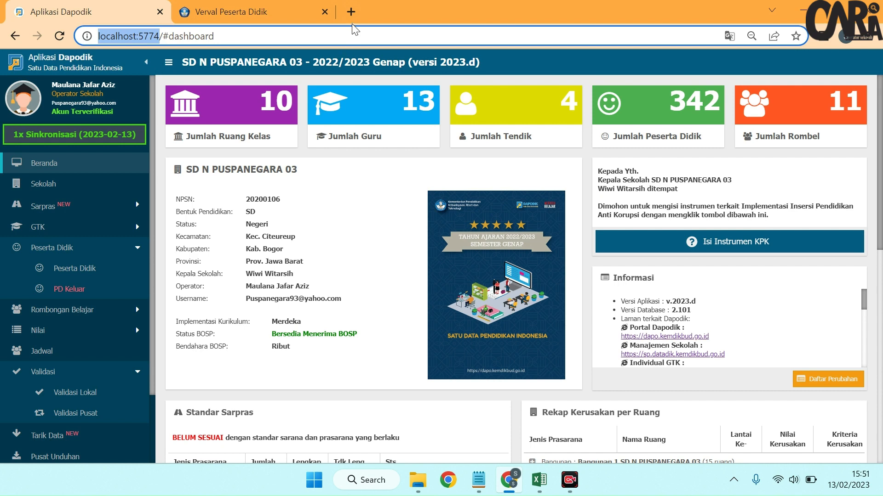
pyautogui.click(352, 12)
pyautogui.hotkey('ctrl', 'v')
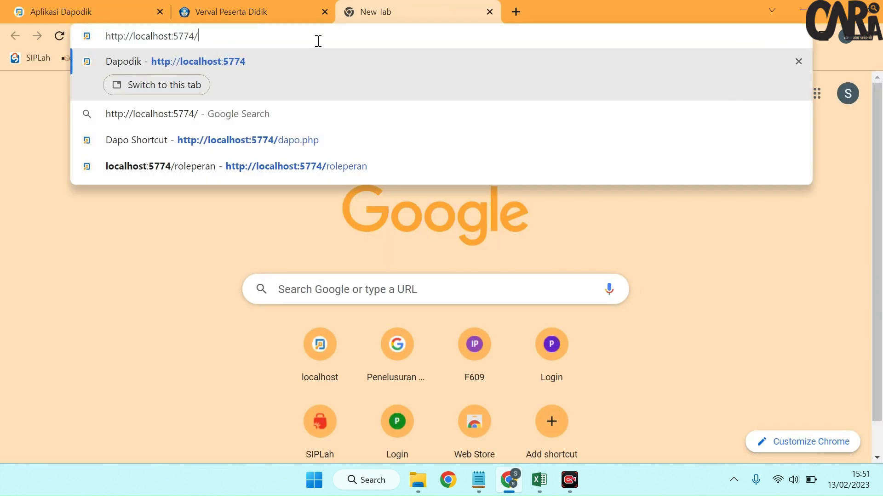
pyautogui.write('dapo.php')
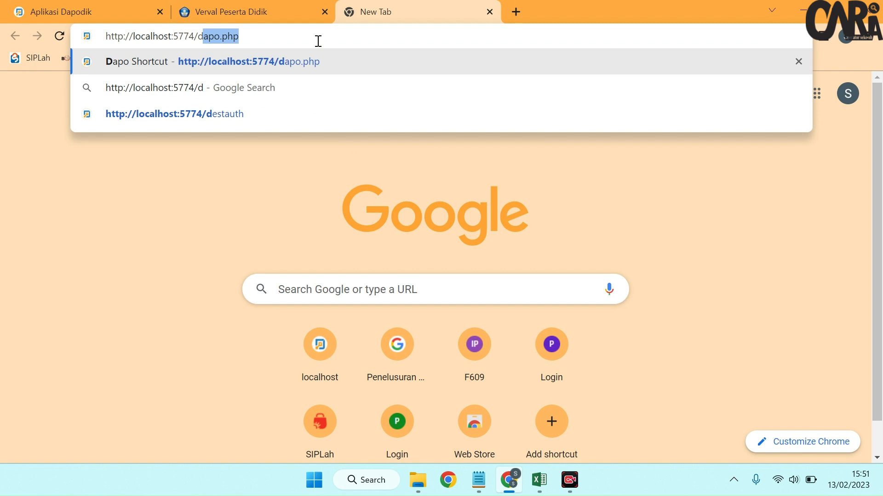
pyautogui.press('Right')
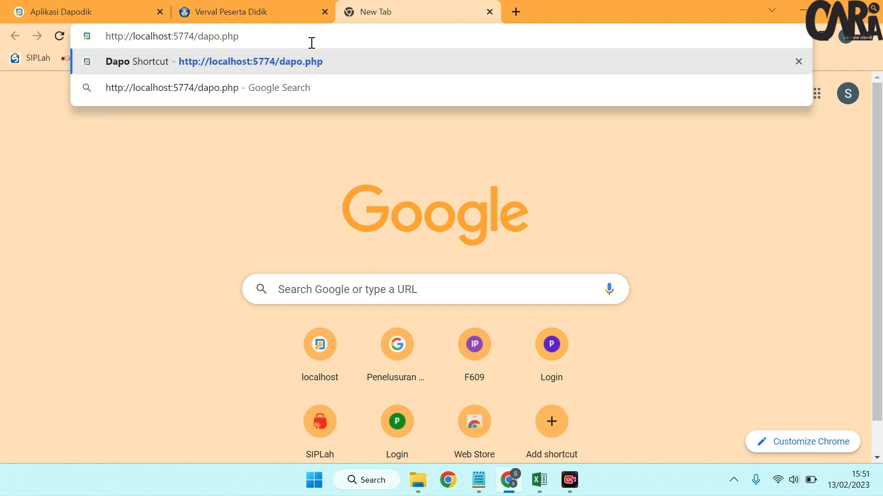
pyautogui.press('Return')
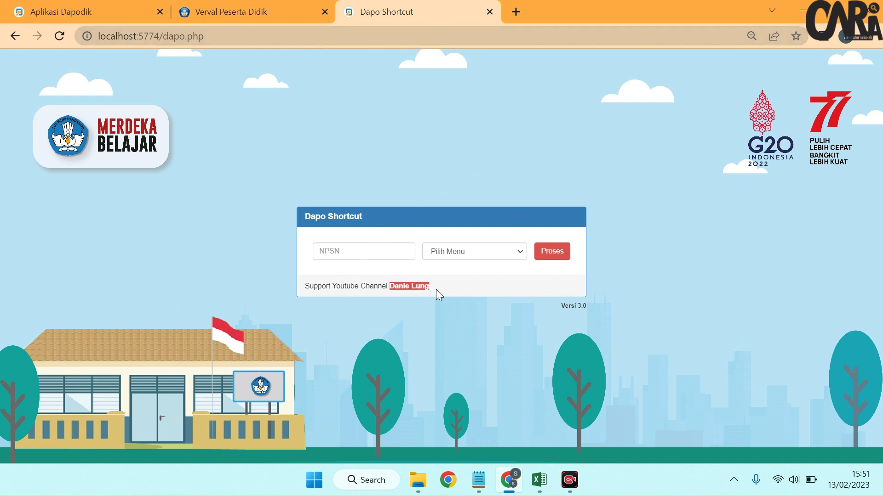
# Step: Load the "Update Desa/Kelurahan" list using the school's NPSN and set the string update option to "Tanpa Tulisan Desa/Kel."
pyautogui.click(412, 253)
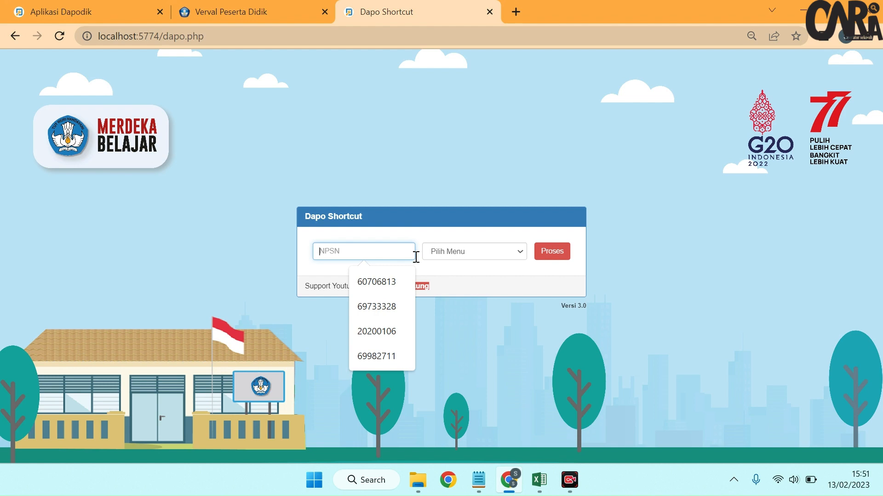
pyautogui.write('20200106')
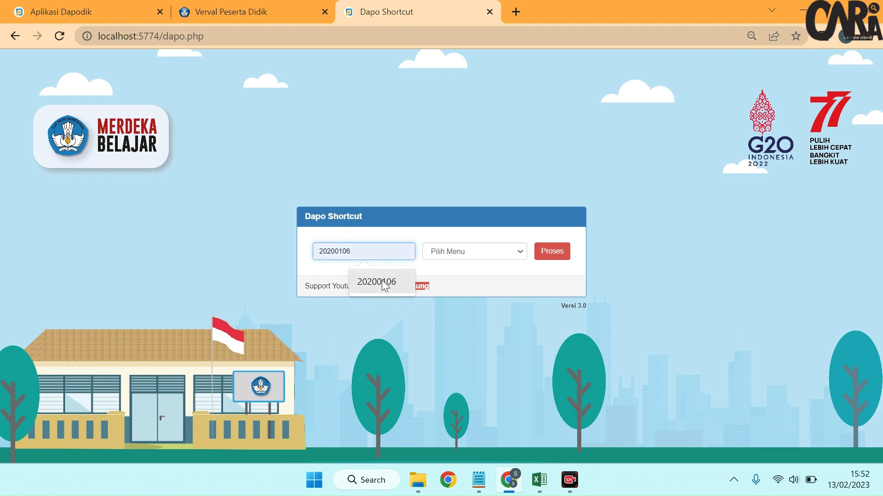
pyautogui.click(398, 272)
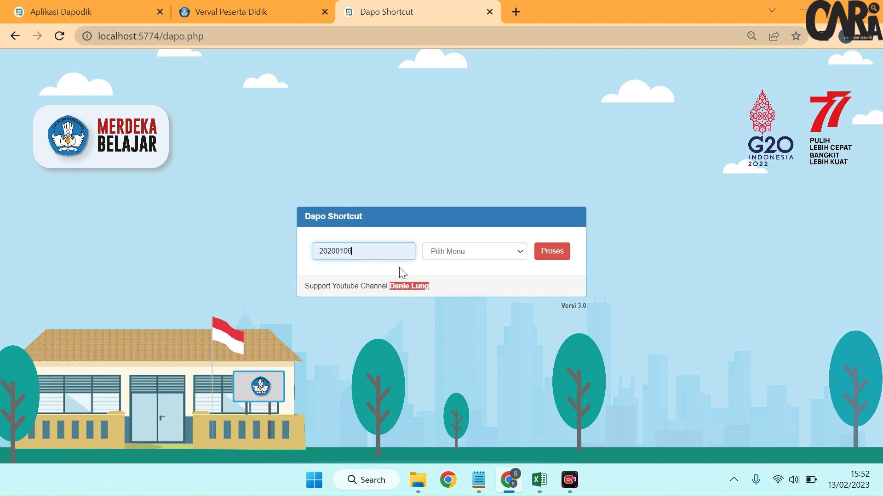
pyautogui.click(446, 251)
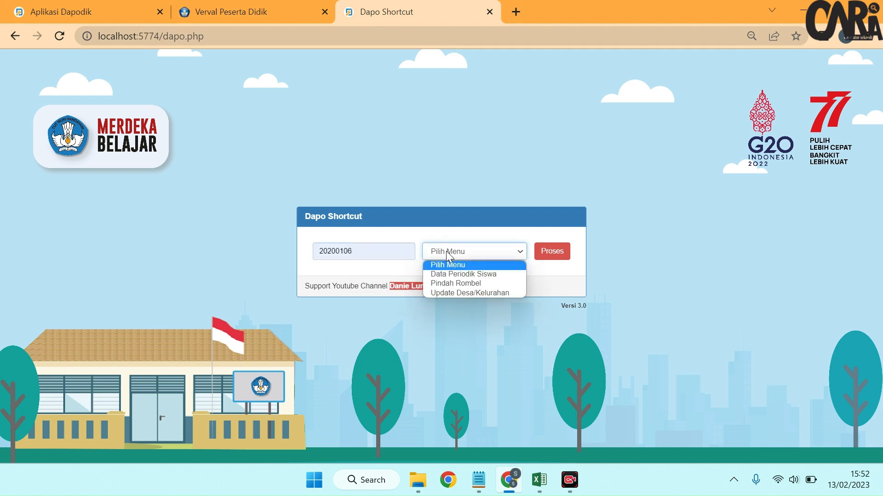
pyautogui.click(487, 293)
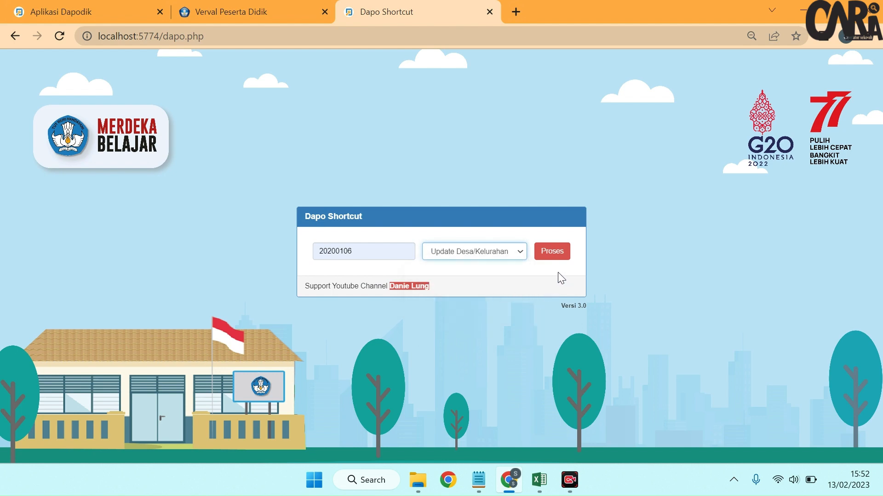
pyautogui.click(555, 257)
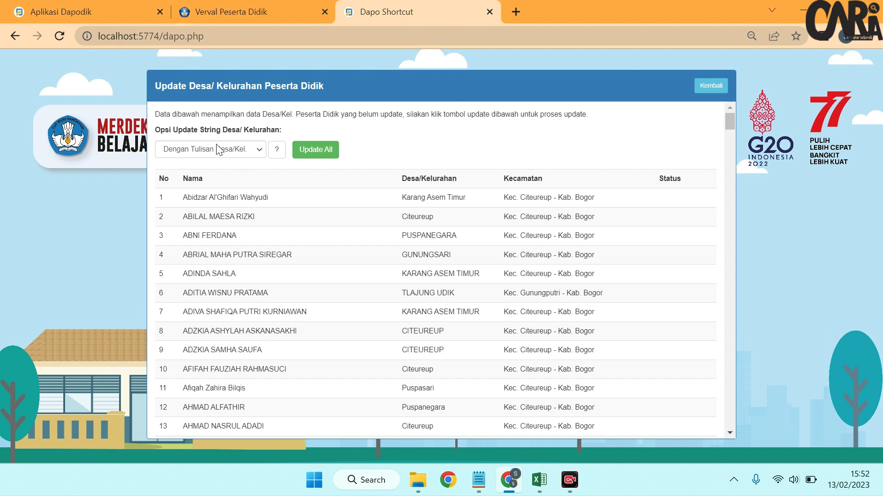
pyautogui.click(241, 149)
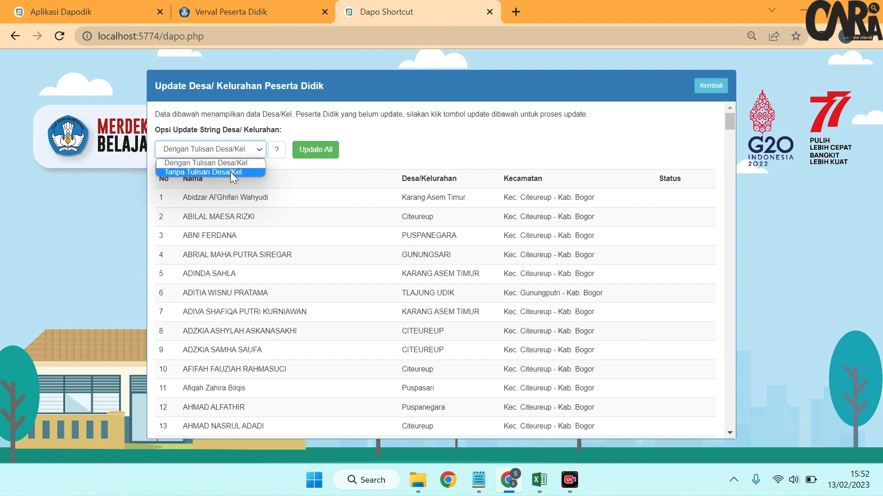
pyautogui.click(231, 172)
# Step: In Dapodik, open the selected student's record, check how its Desa/Kelurahan value is written, and close the record
pyautogui.click(87, 2)
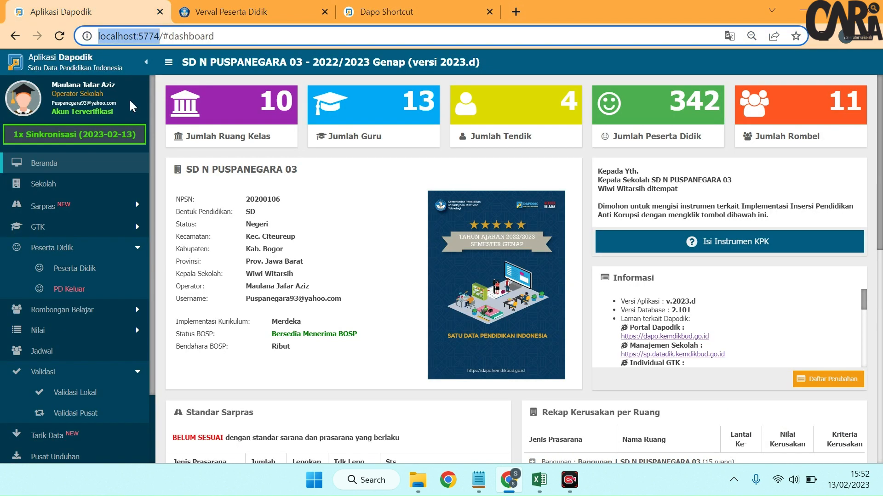
pyautogui.click(108, 264)
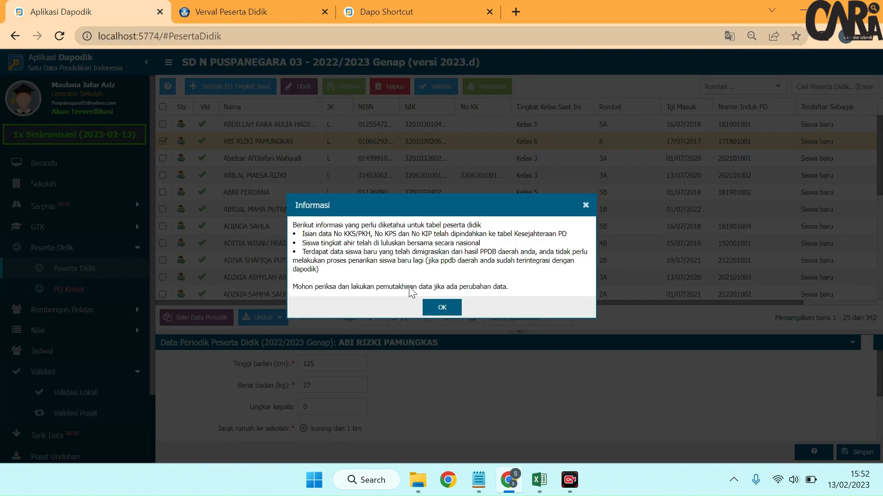
pyautogui.click(445, 308)
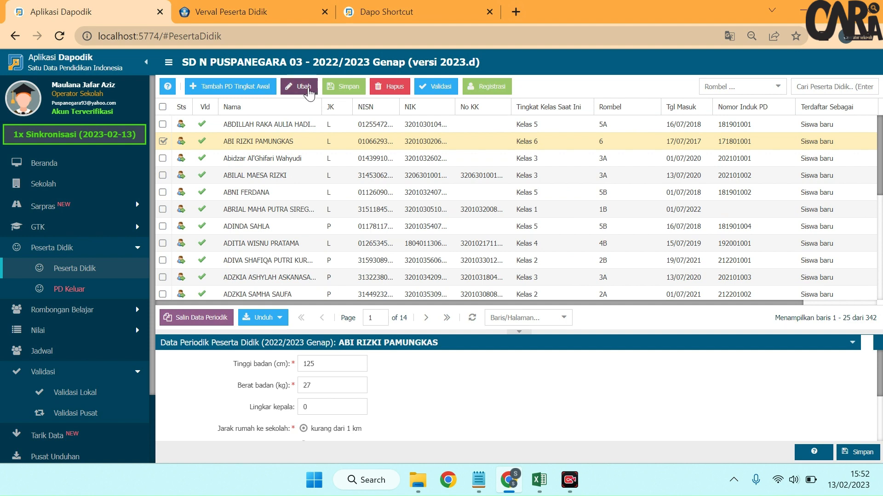
pyautogui.click(309, 94)
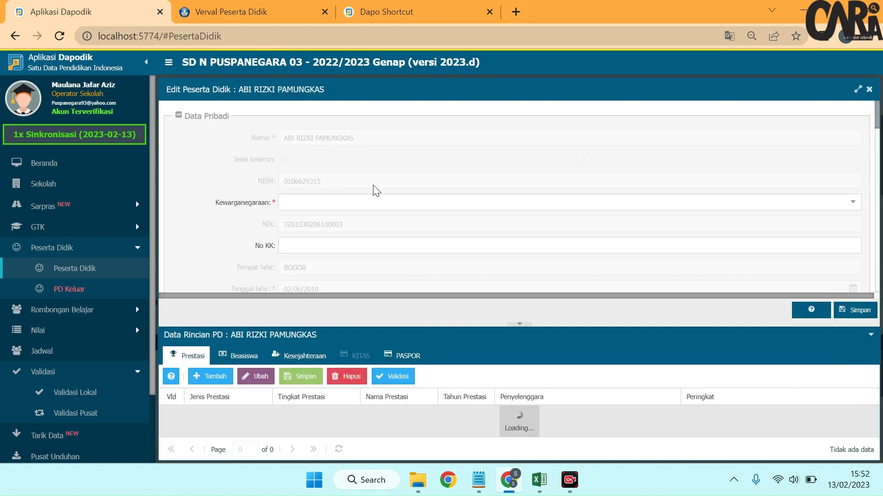
pyautogui.scroll(-3, 342, 210)
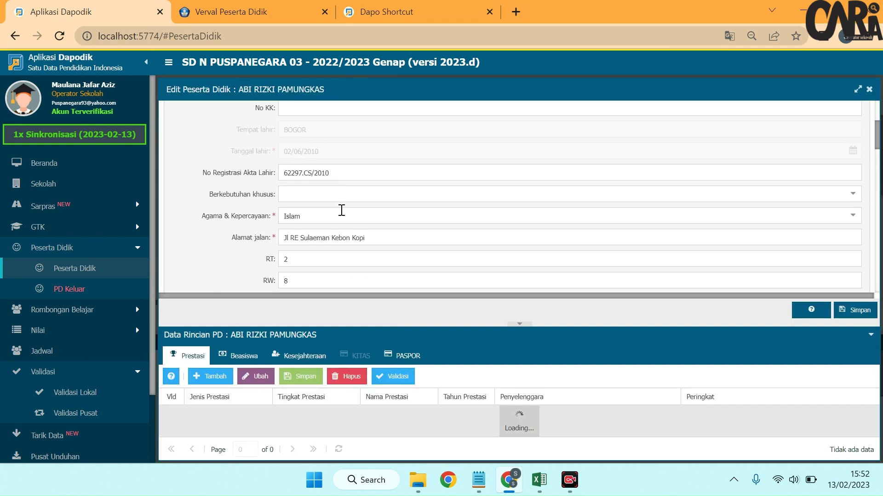
pyautogui.scroll(-3, 342, 211)
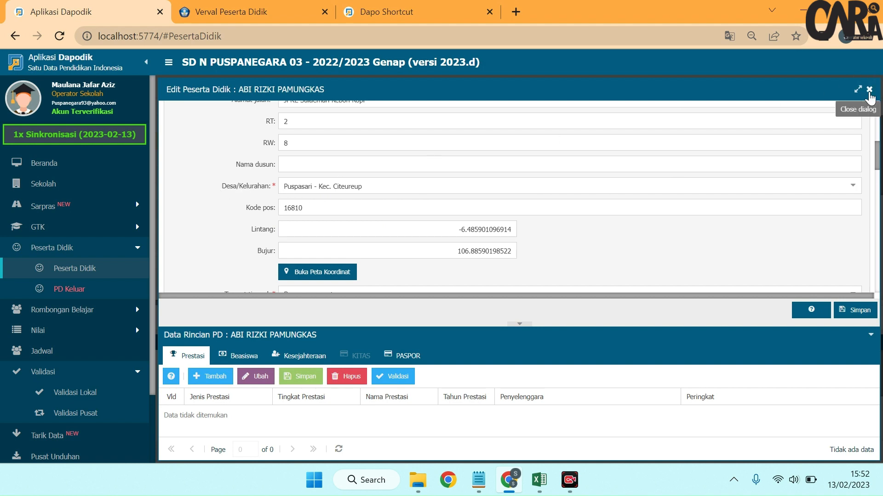
pyautogui.click(869, 90)
# Step: Back in Dapo Shortcut, choose "Tanpa Tulisan Desa/Kel." and update the Desa/Kelurahan of all listed students
pyautogui.click(415, 15)
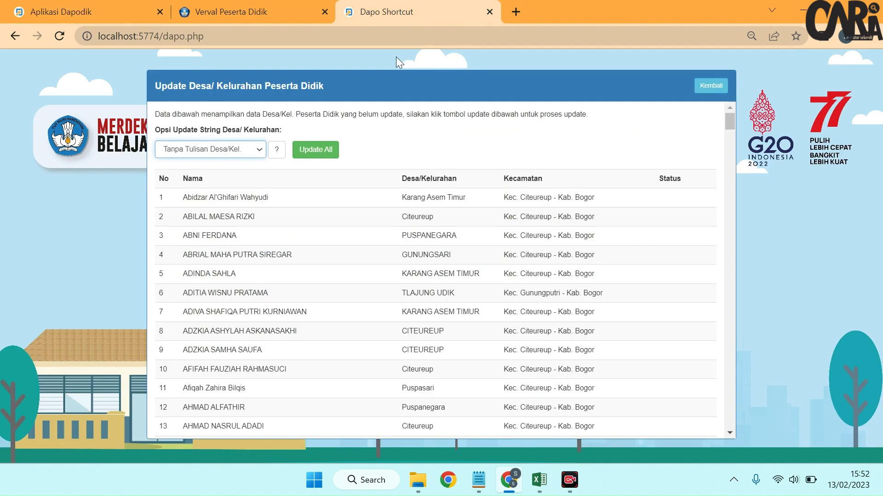
pyautogui.click(254, 149)
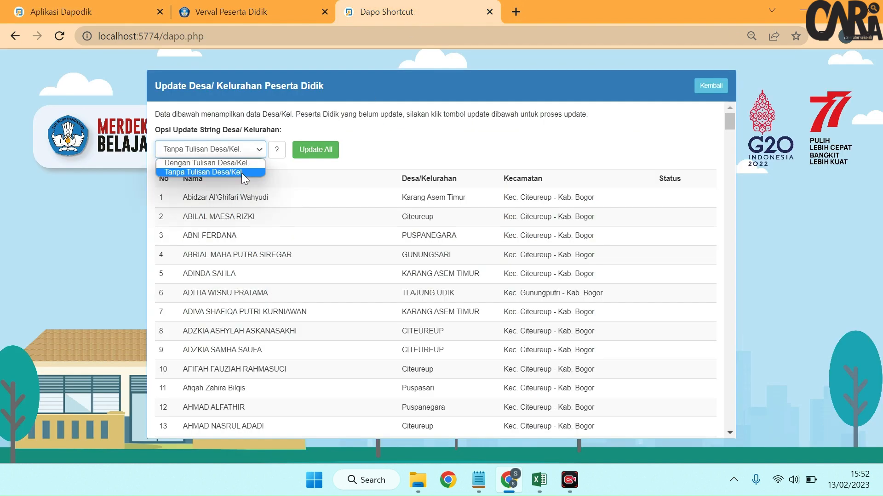
pyautogui.click(241, 172)
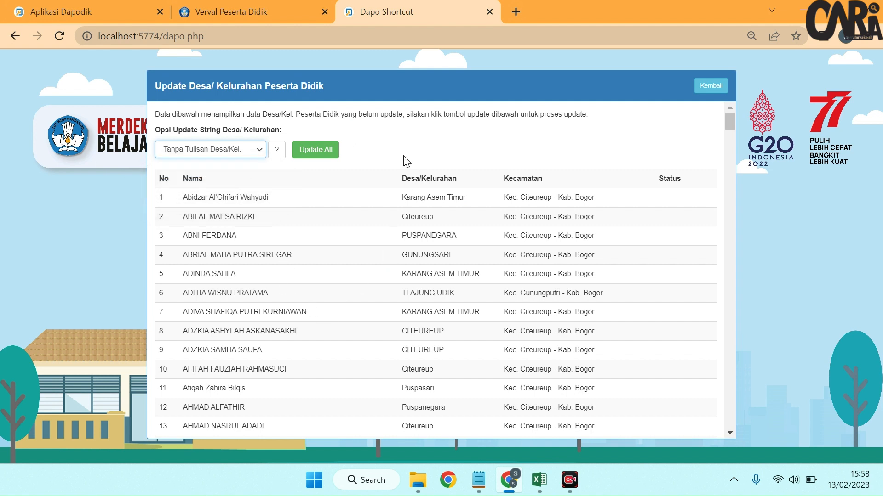
pyautogui.click(326, 157)
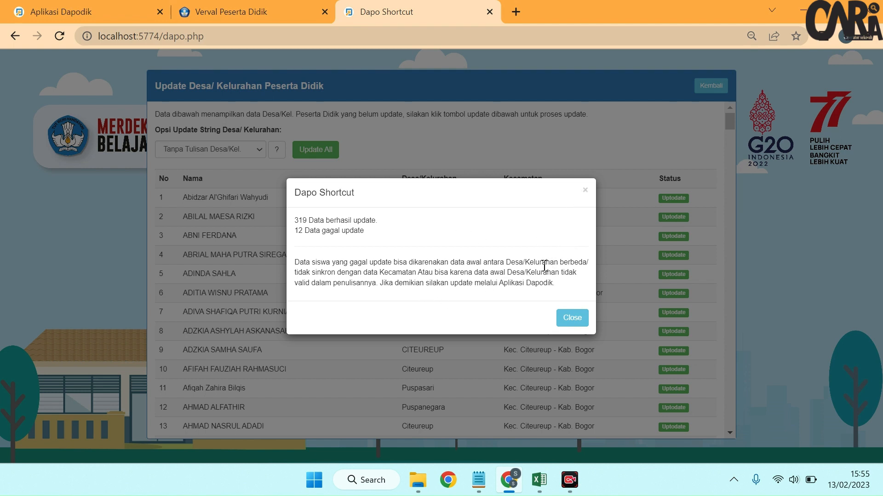
# Step: Dismiss the update summary, examine each student's status in the Desa/Kelurahan list for errors, and return to the Dapo Shortcut start page
pyautogui.click(584, 193)
pyautogui.scroll(-6, 653, 209)
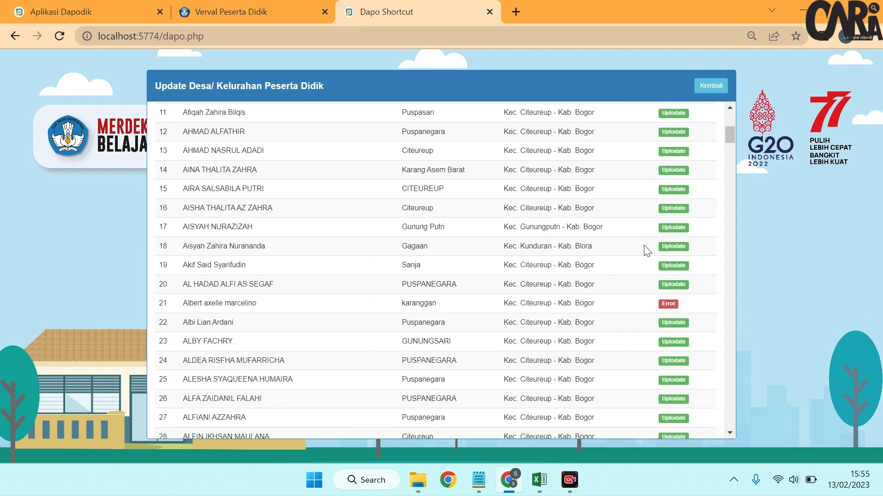
pyautogui.scroll(6, 644, 246)
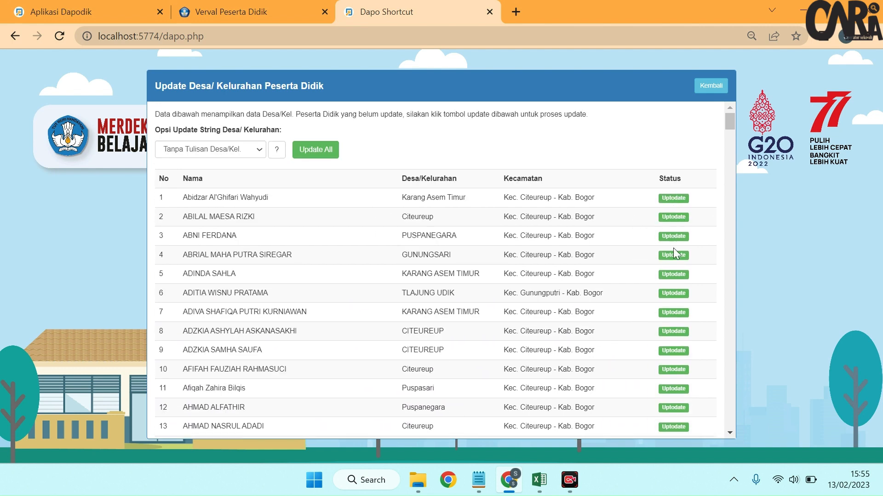
pyautogui.scroll(-9, 673, 249)
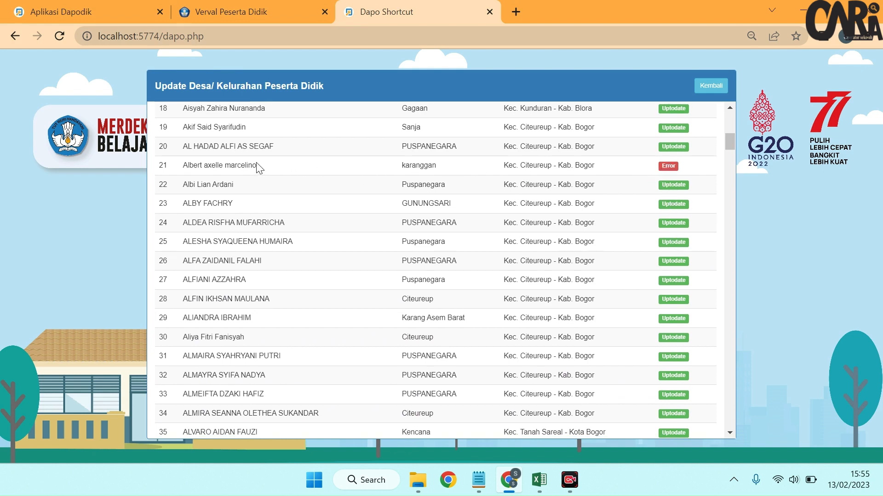
pyautogui.scroll(-9, 483, 180)
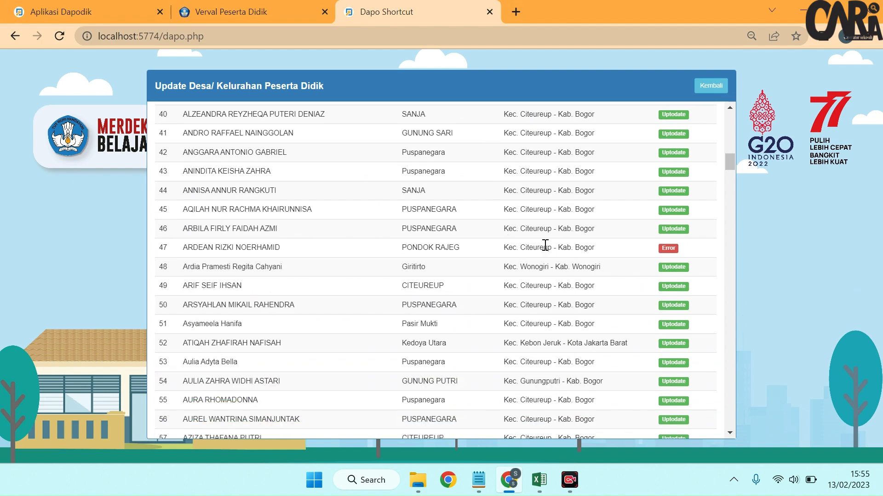
pyautogui.scroll(-15, 589, 262)
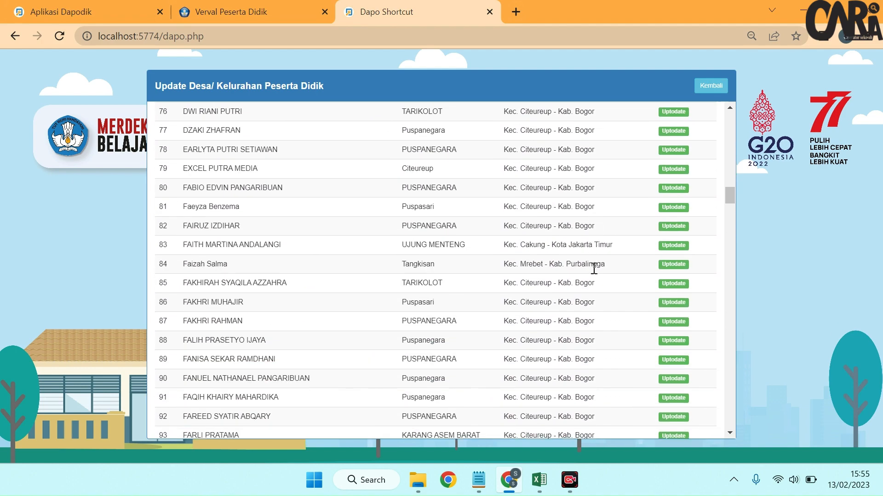
pyautogui.scroll(-15, 606, 269)
pyautogui.scroll(7, 603, 274)
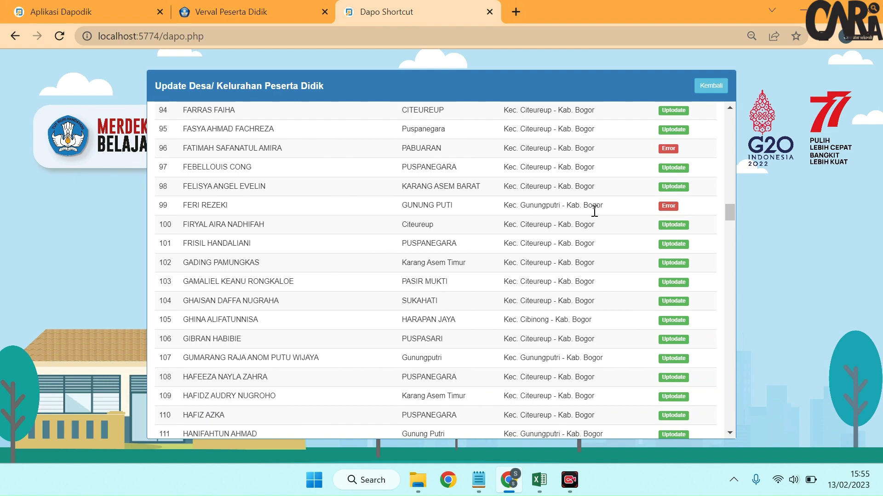
pyautogui.scroll(-12, 585, 221)
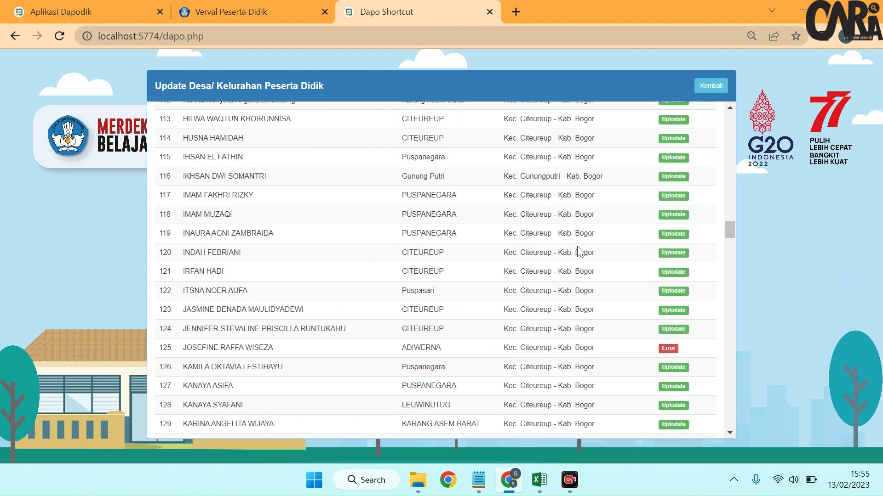
pyautogui.scroll(-20, 578, 253)
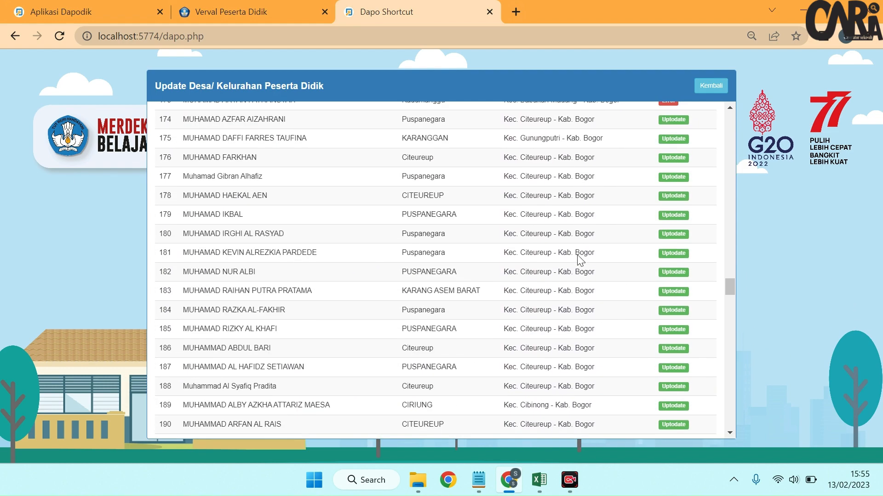
pyautogui.scroll(-20, 577, 255)
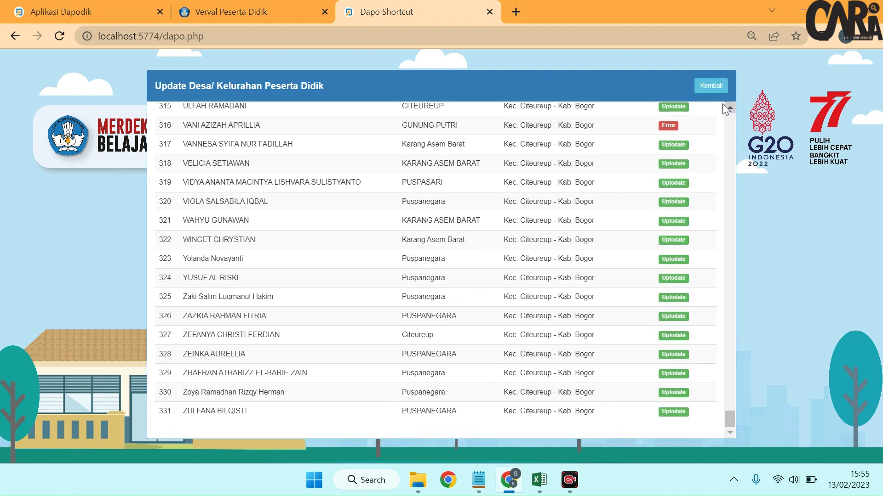
pyautogui.click(708, 88)
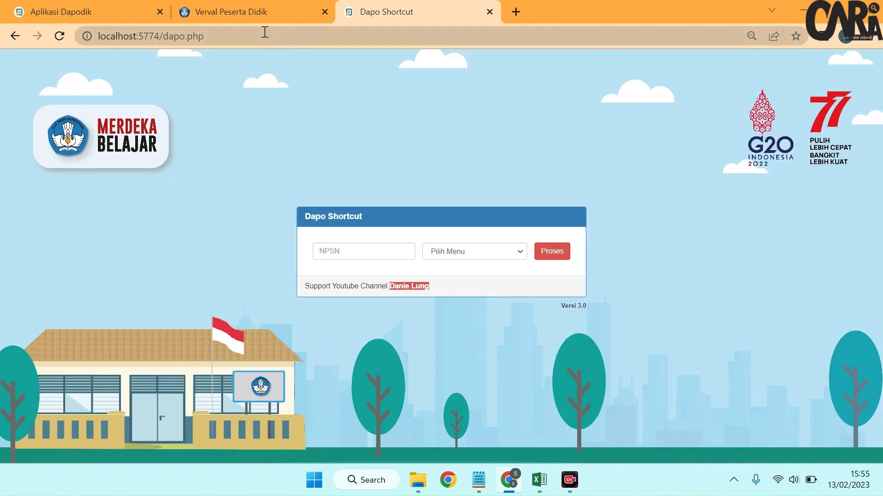
# Step: Switch to Dapodik, refresh the local validation (Validasi Lokal) for Peserta Didik, and check the remaining Desa/Kelurahan warnings
pyautogui.click(75, 11)
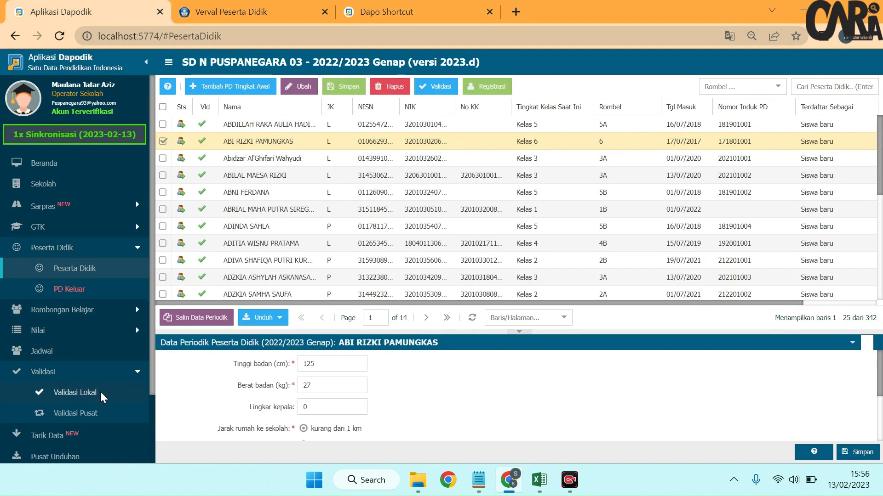
pyautogui.click(75, 392)
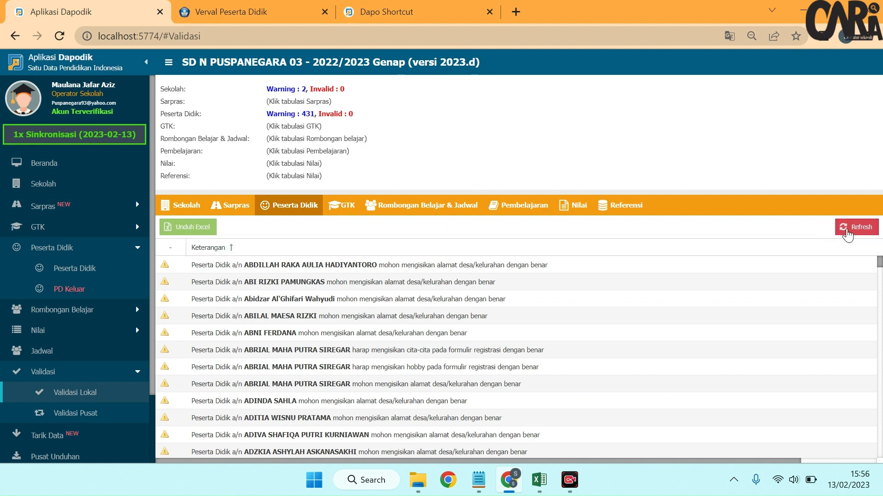
pyautogui.click(847, 233)
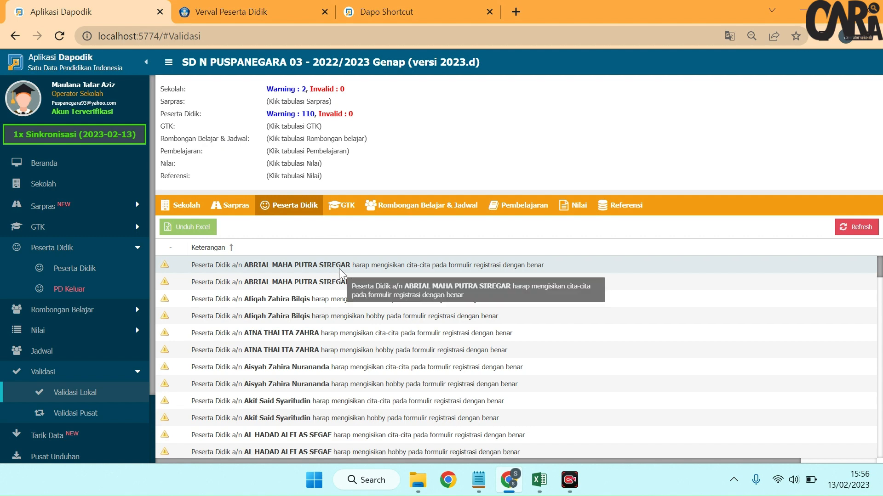
pyautogui.scroll(-2, 359, 334)
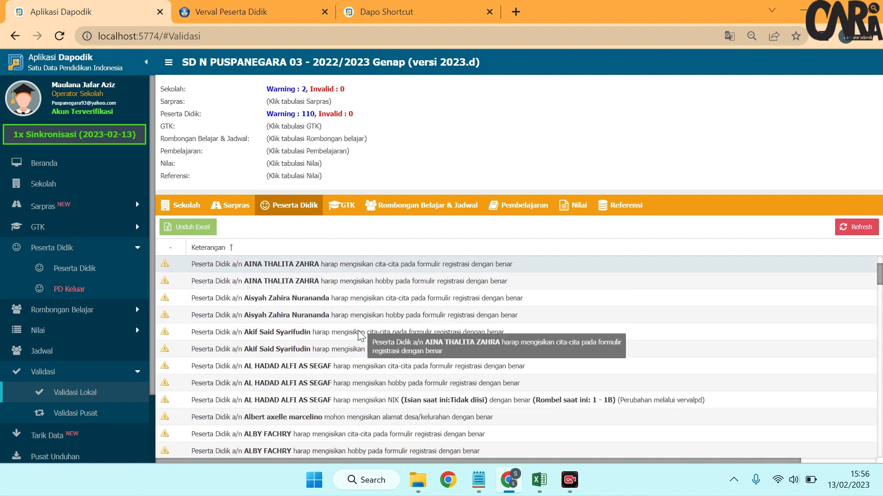
pyautogui.scroll(-6, 358, 328)
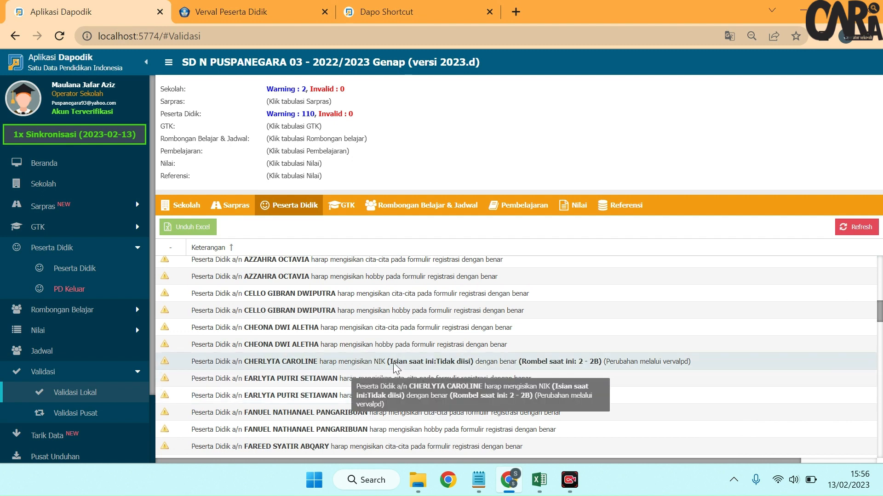
pyautogui.scroll(-4, 394, 368)
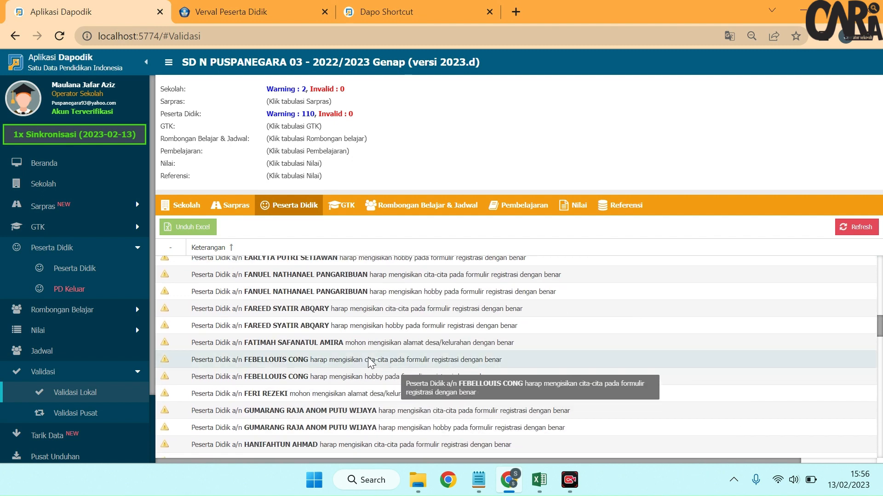
pyautogui.scroll(12, 370, 363)
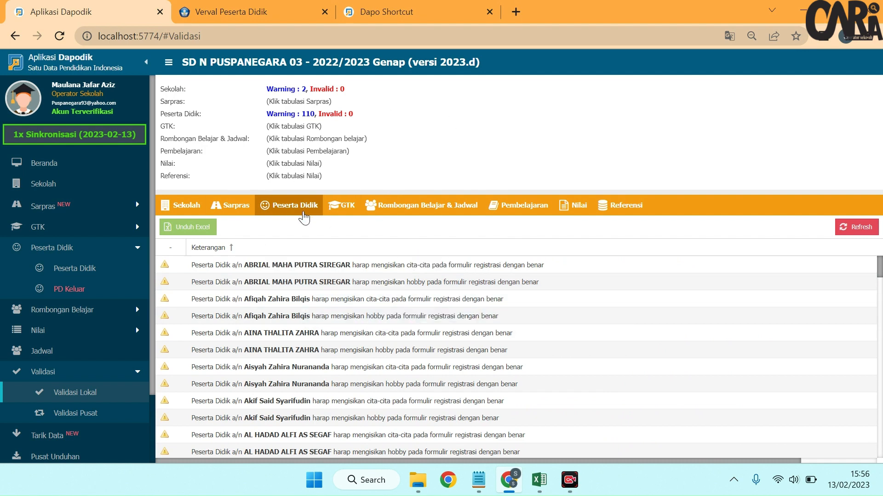
pyautogui.click(405, 12)
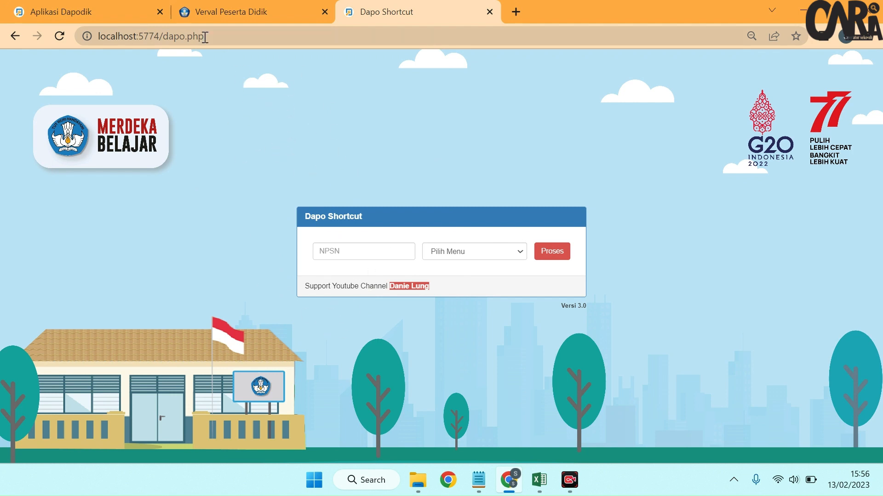
pyautogui.click(103, 12)
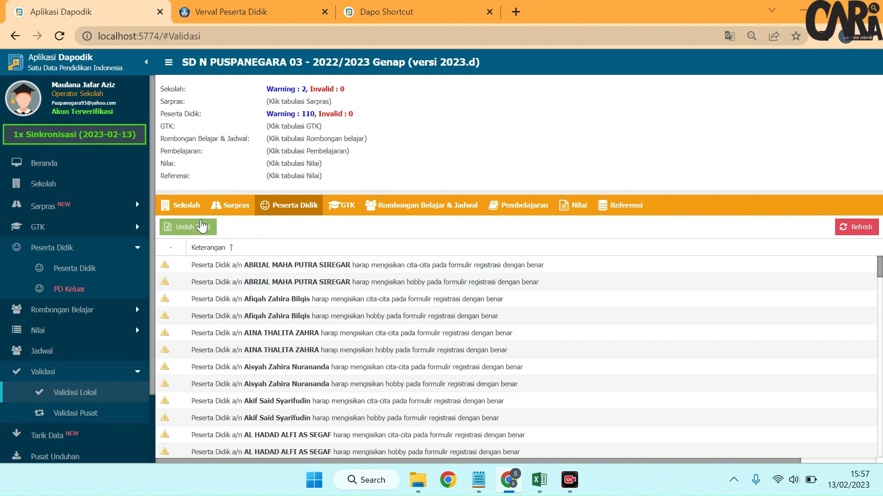
# Step: Switch to Verval Peserta Didik and open the Residu student table with 100 rows per page
pyautogui.click(255, 11)
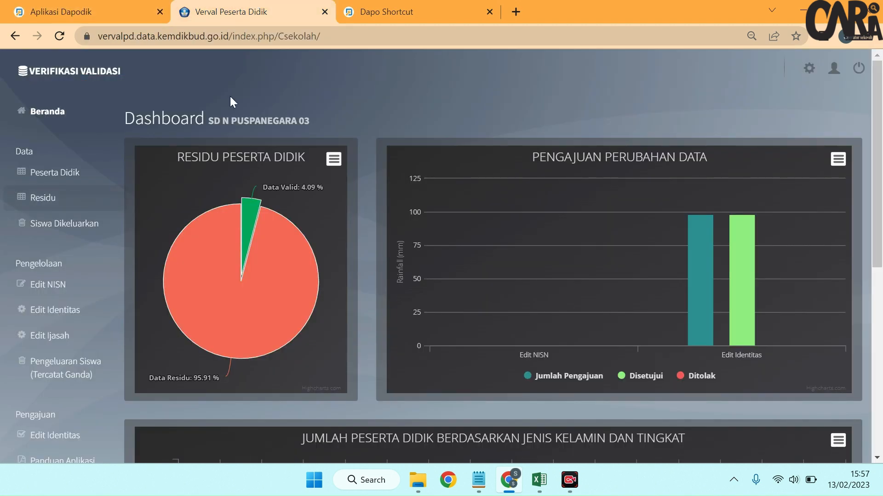
pyautogui.moveTo(203, 325)
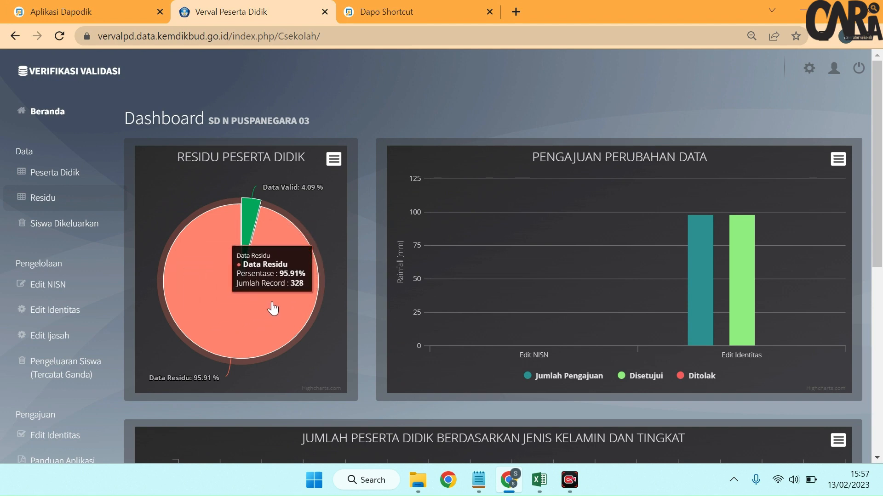
pyautogui.click(78, 201)
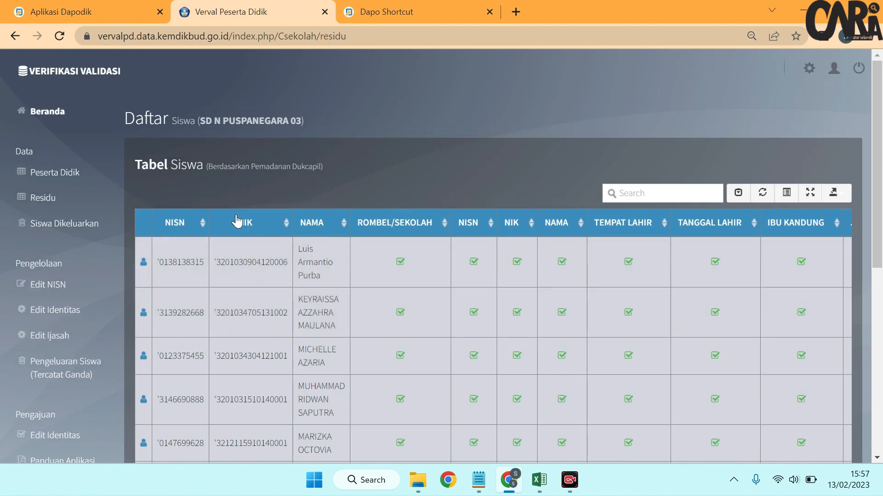
pyautogui.scroll(-8, 476, 298)
pyautogui.click(262, 350)
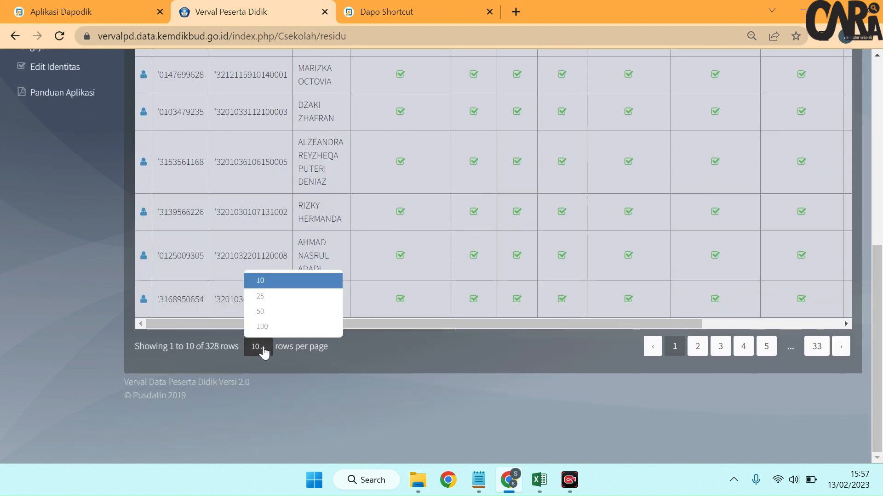
pyautogui.click(268, 325)
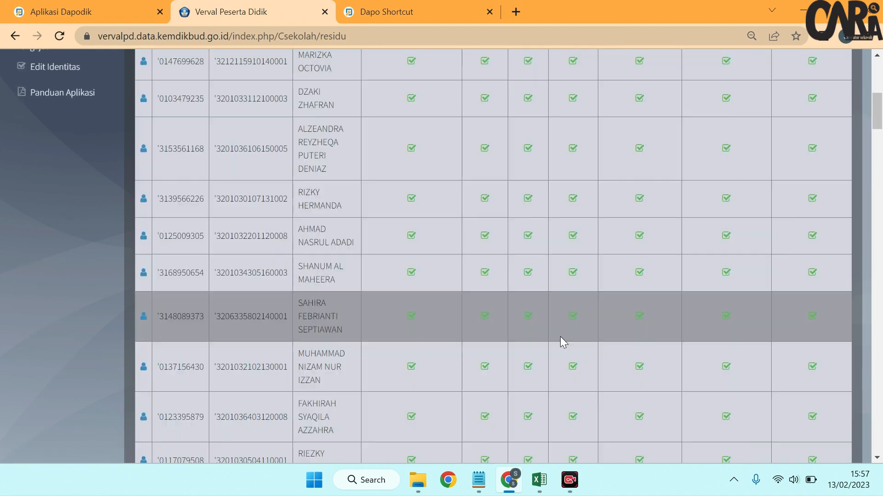
# Step: Examine the Desa/Kelurahan column of the Residu table for the listed students
pyautogui.scroll(-10, 555, 358)
pyautogui.scroll(-20, 550, 393)
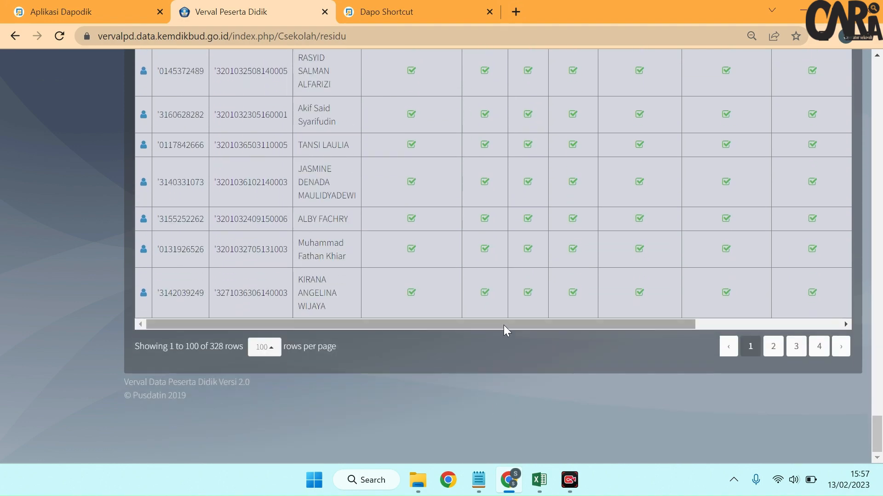
pyautogui.moveTo(504, 324); pyautogui.dragTo(856, 324)
pyautogui.moveTo(880, 444); pyautogui.dragTo(869, 74)
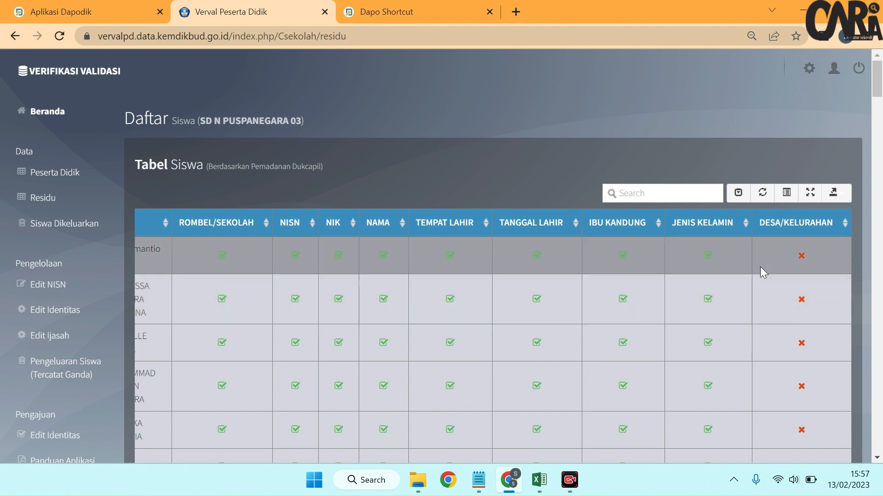
pyautogui.scroll(-5, 760, 267)
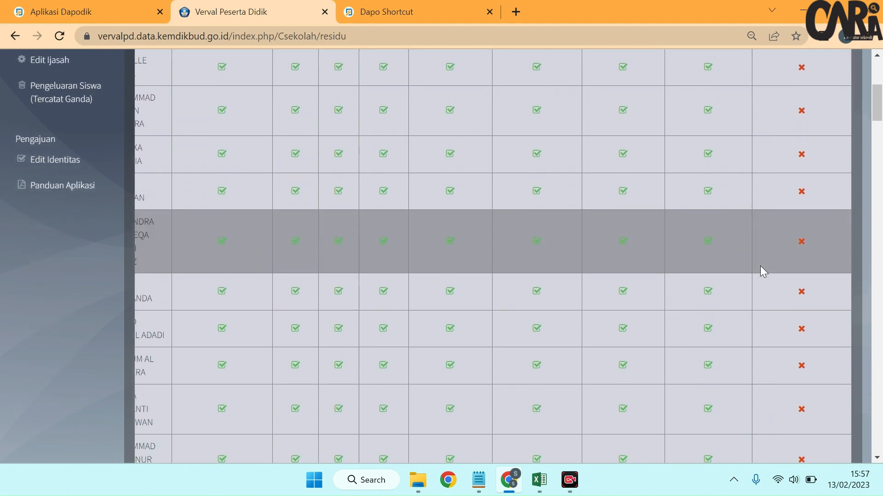
pyautogui.scroll(6, 617, 283)
pyautogui.scroll(-10, 616, 283)
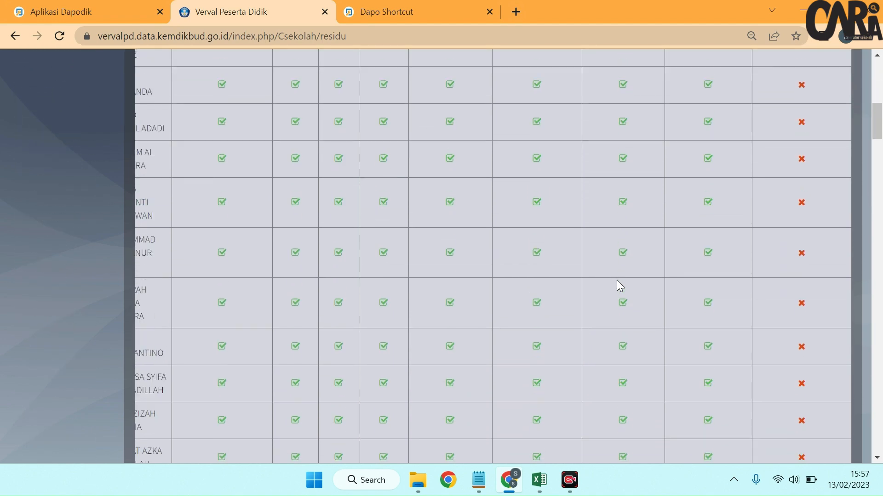
pyautogui.scroll(-3, 616, 283)
pyautogui.scroll(15, 617, 282)
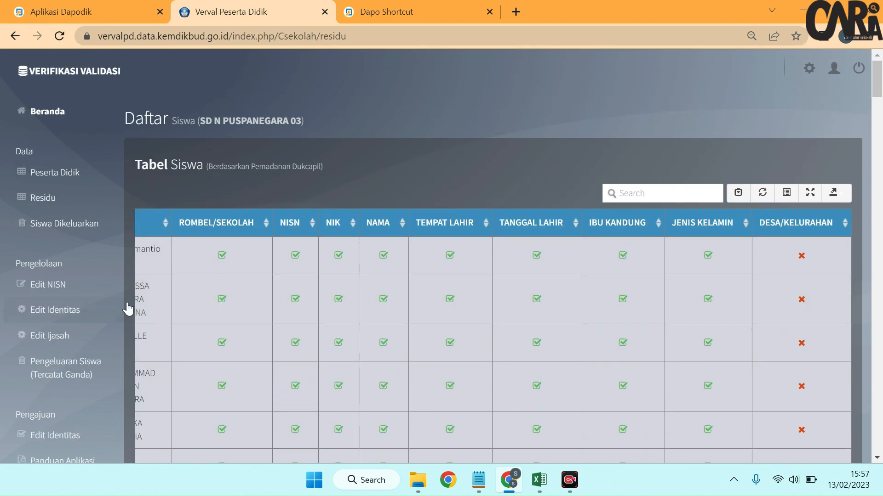
# Step: Switch back to Dapodik and log out of the current session
pyautogui.click(60, 21)
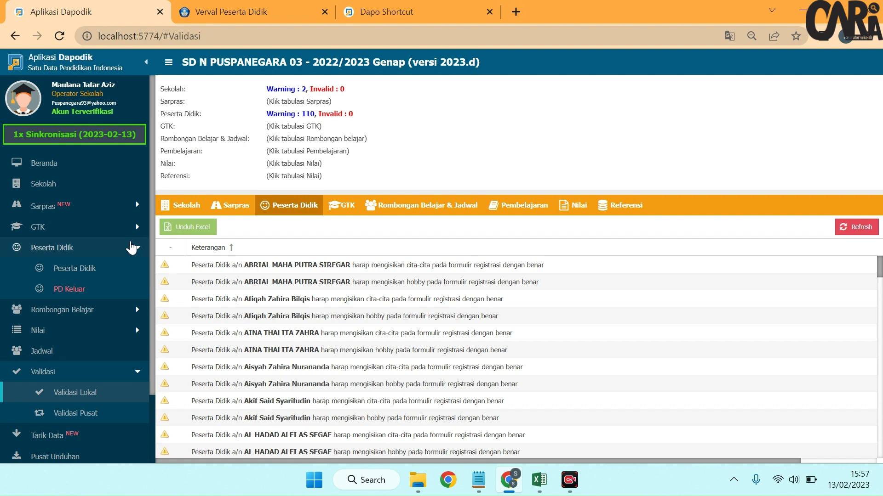
pyautogui.scroll(-2, 114, 257)
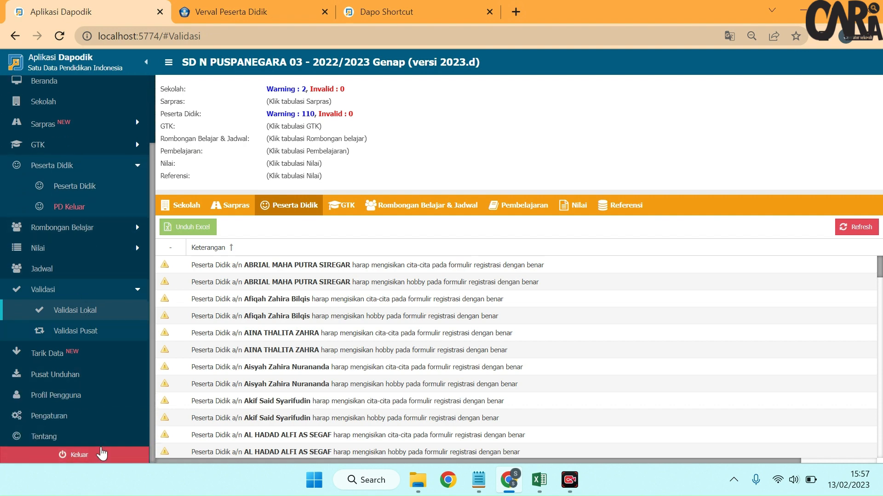
pyautogui.click(96, 454)
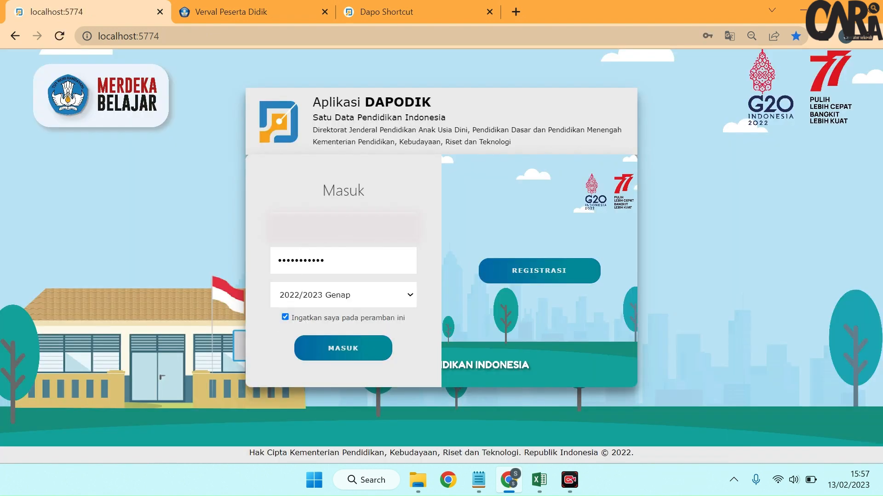
# Step: Log in to Dapodik for 2022/2023 Genap with the saved account's username and password, and choose the user role
pyautogui.click(343, 226)
pyautogui.click(368, 264)
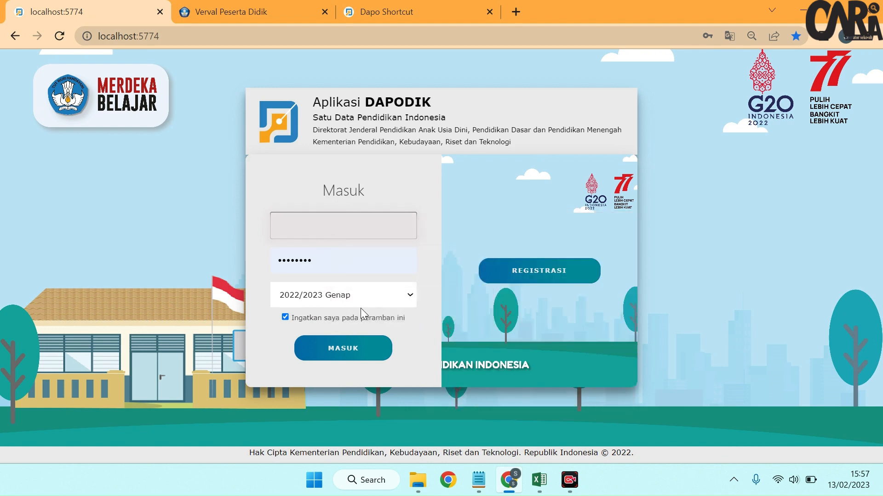
pyautogui.click(342, 350)
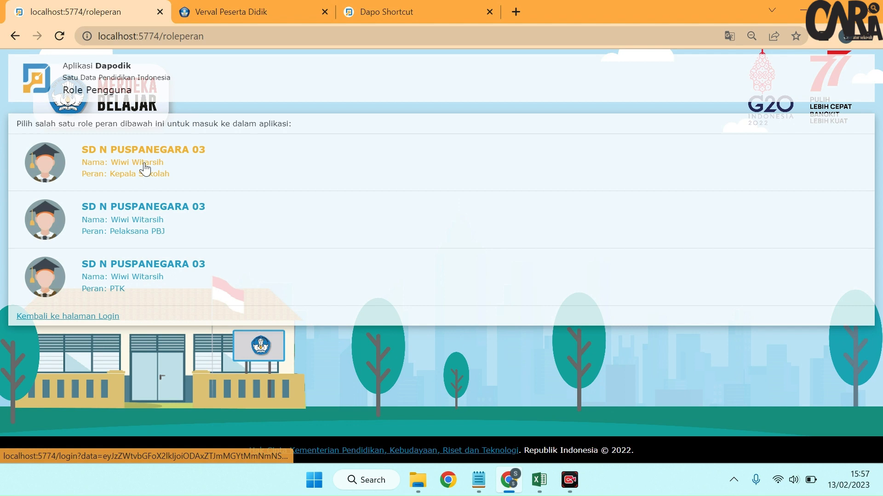
pyautogui.click(145, 170)
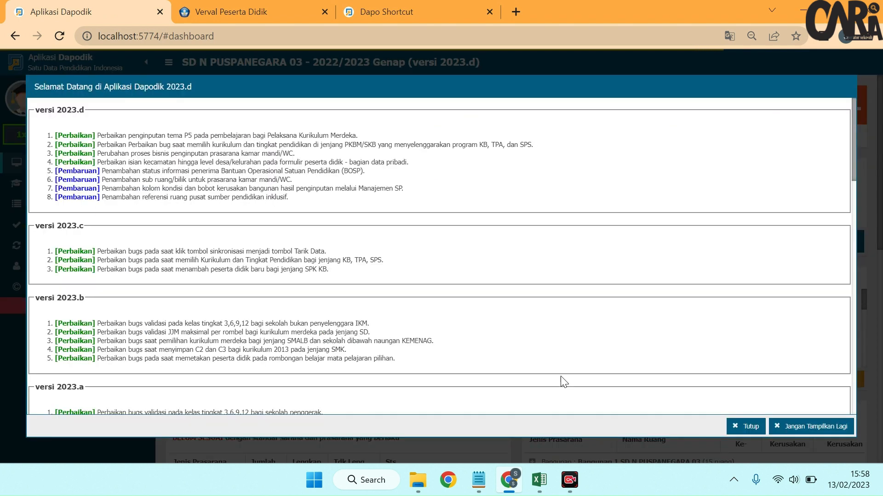
# Step: Dismiss the release notes and run local validation for Peserta Didik, GTK, Rombongan Belajar & Jadwal and Pembelajaran
pyautogui.click(746, 431)
pyautogui.click(108, 227)
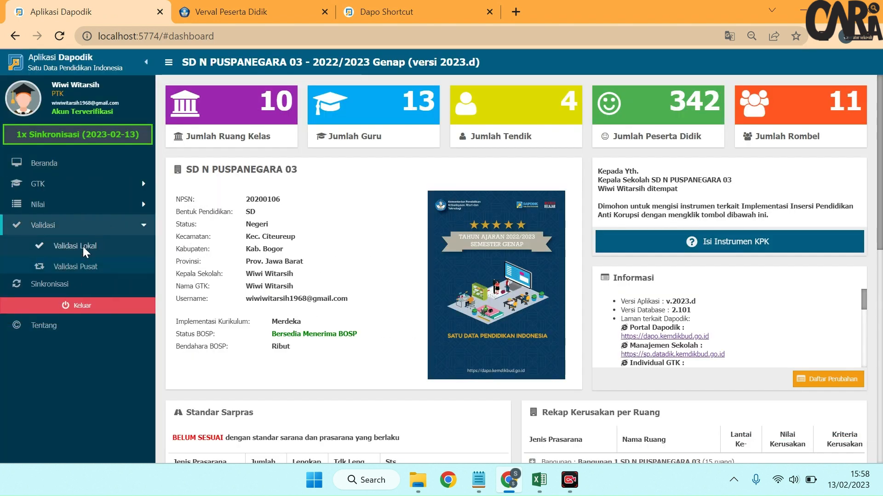
pyautogui.click(76, 246)
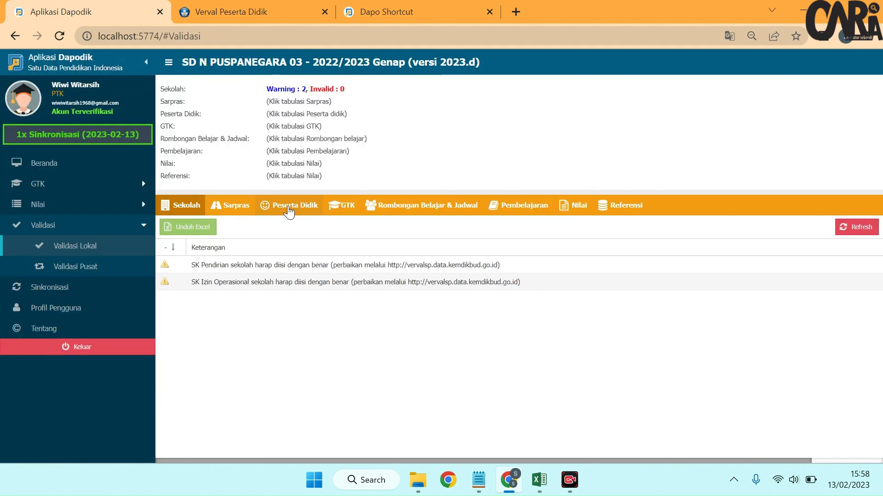
pyautogui.click(288, 210)
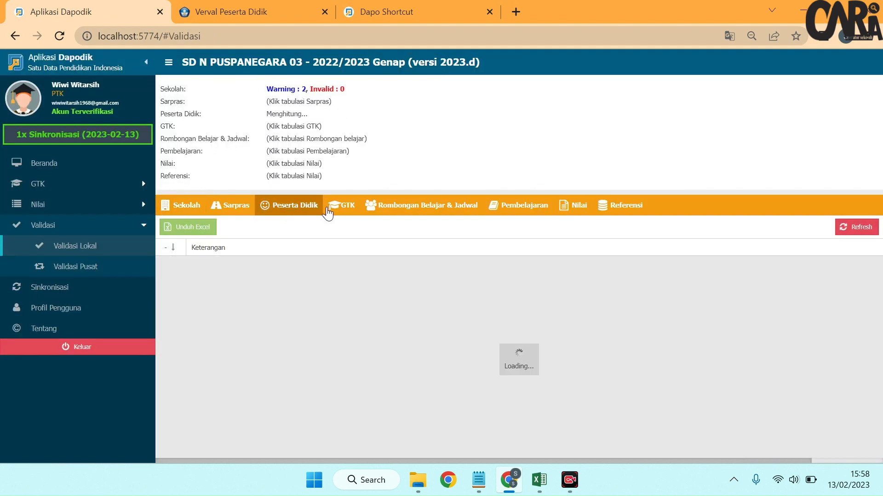
pyautogui.click(341, 213)
pyautogui.click(395, 216)
pyautogui.click(523, 218)
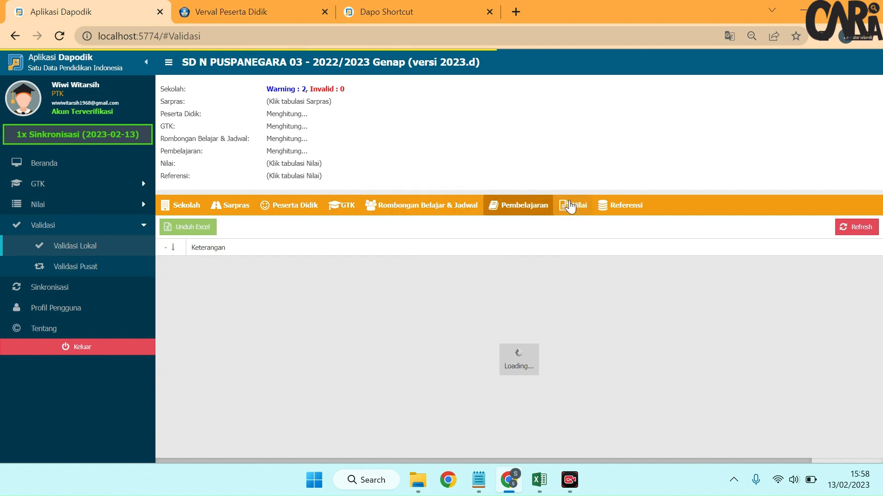
# Step: Start Sinkronisasi, proceed to step 2 of the confirmation sheet and expand all its item groups
pyautogui.click(62, 285)
pyautogui.click(488, 308)
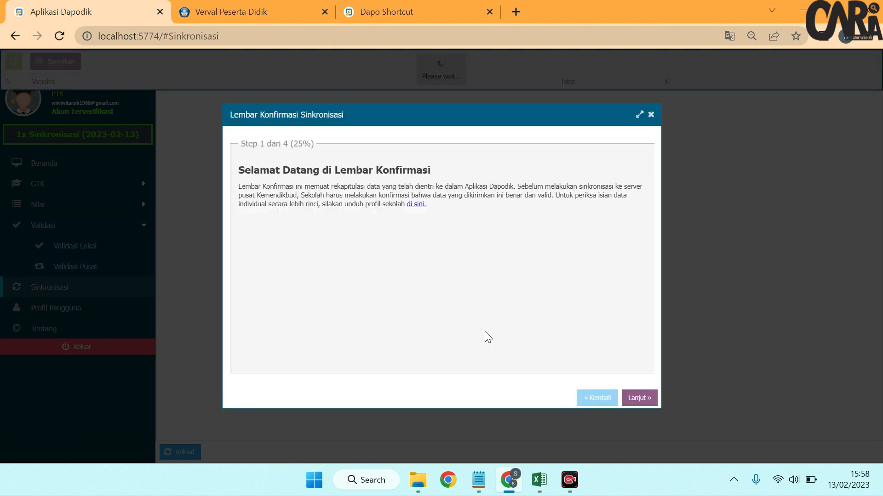
pyautogui.click(639, 398)
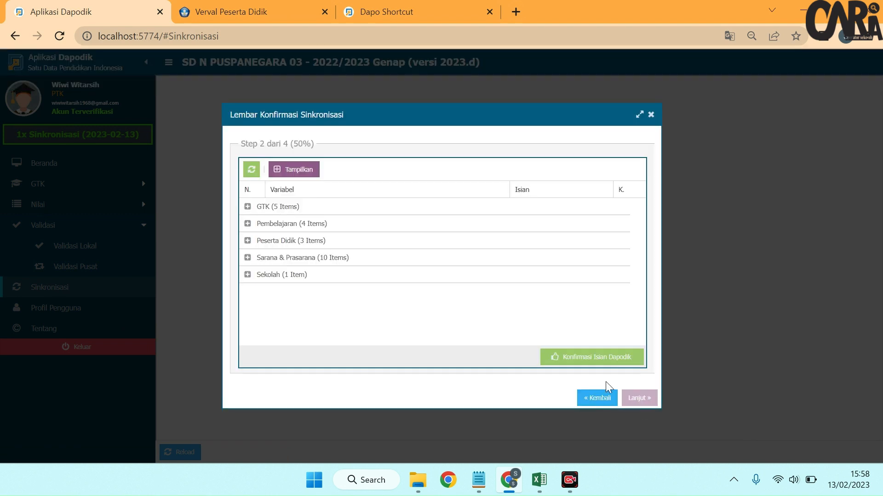
pyautogui.click(297, 171)
# Step: Mark all five GTK items in the synchronization confirmation sheet as confirmed
pyautogui.click(617, 224)
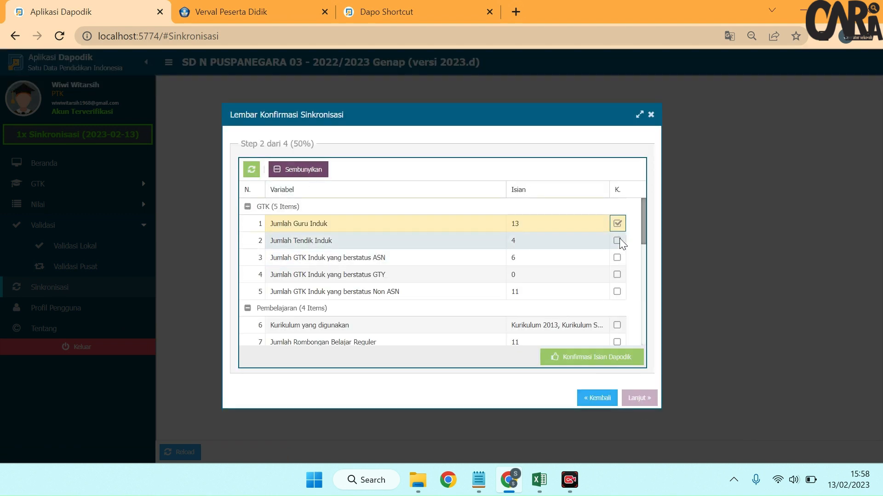
pyautogui.click(617, 241)
pyautogui.click(617, 257)
pyautogui.click(617, 275)
pyautogui.click(617, 292)
# Step: Mark the four Pembelajaran items, from Kurikulum yang digunakan to Jumlah Rombongan Belajar Kelas Terbuka, as confirmed
pyautogui.scroll(-1, 612, 317)
pyautogui.click(617, 256)
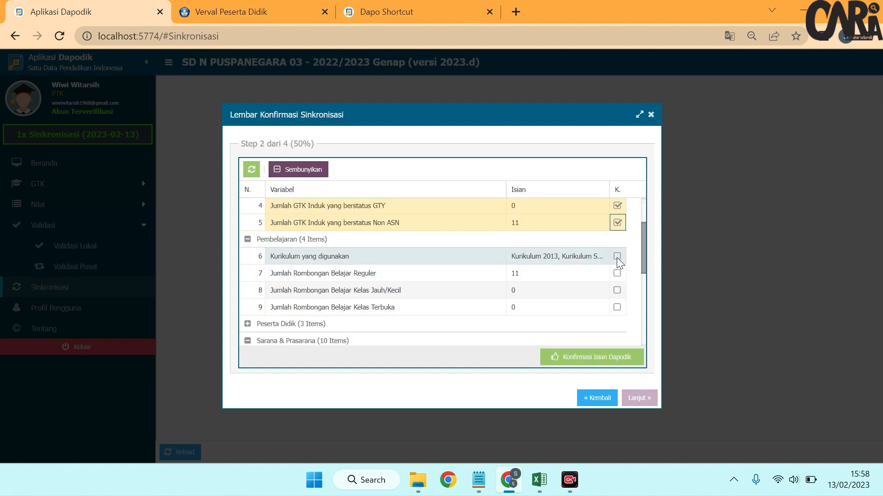
pyautogui.click(617, 273)
pyautogui.click(617, 290)
pyautogui.click(617, 307)
# Step: Expand the Peserta Didik group and mark its three items as confirmed
pyautogui.scroll(-1, 345, 336)
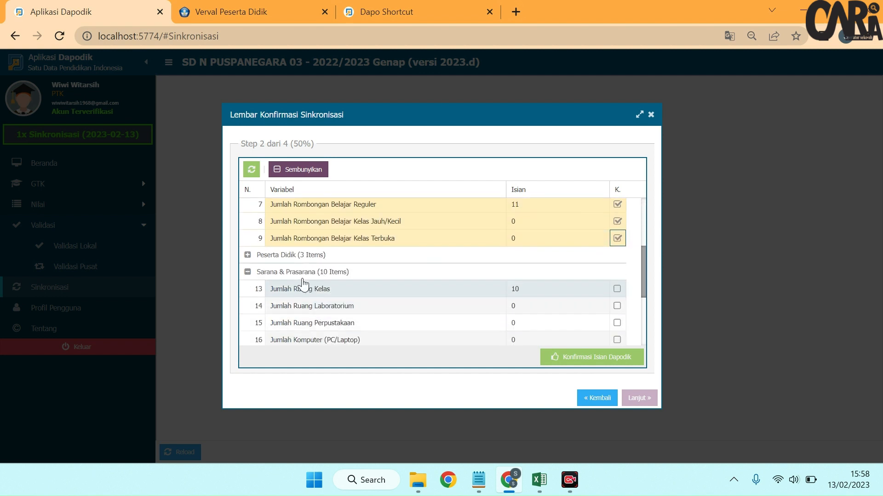
pyautogui.click(301, 255)
pyautogui.click(617, 271)
pyautogui.click(616, 289)
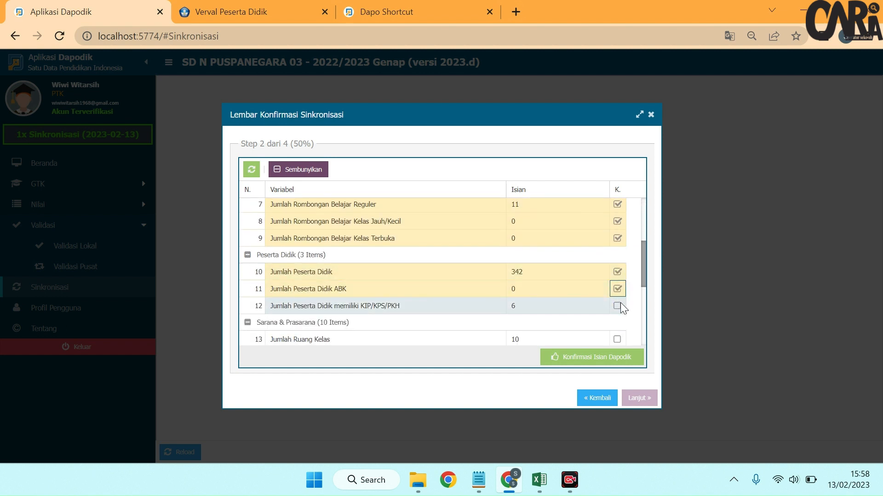
pyautogui.click(617, 306)
# Step: Mark all ten Sarana & Prasarana items, from Jumlah Ruang Kelas to Jumlah Ruang dengan kondisi Rusak Berat, as confirmed
pyautogui.scroll(-1, 611, 335)
pyautogui.click(617, 271)
pyautogui.click(617, 287)
pyautogui.click(617, 304)
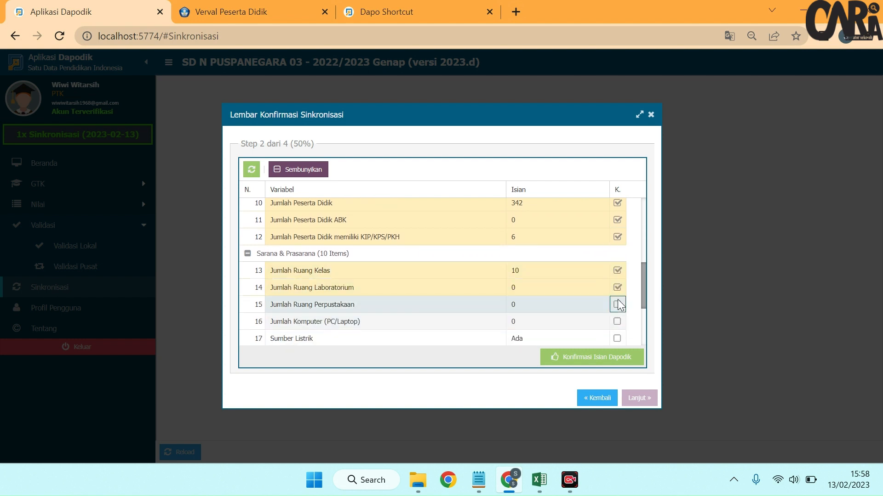
pyautogui.click(617, 322)
pyautogui.click(617, 338)
pyautogui.click(618, 320)
pyautogui.click(617, 320)
pyautogui.scroll(-2, 617, 331)
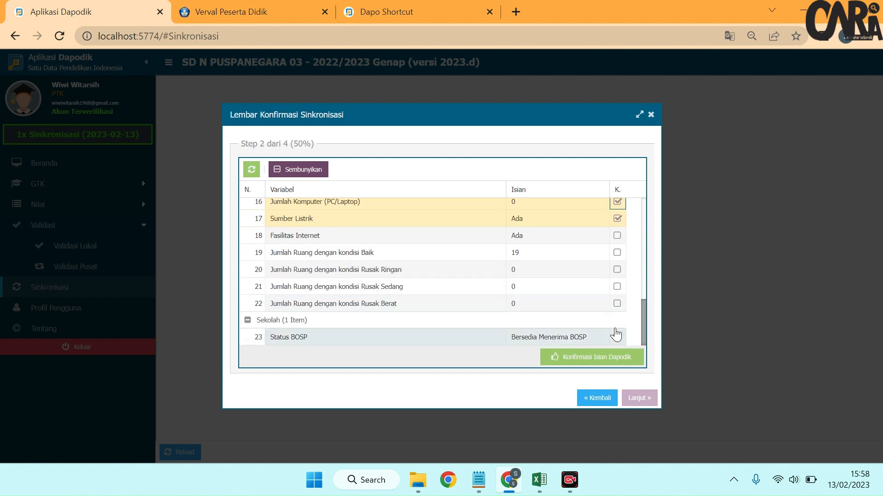
pyautogui.click(617, 236)
pyautogui.click(617, 253)
pyautogui.click(617, 270)
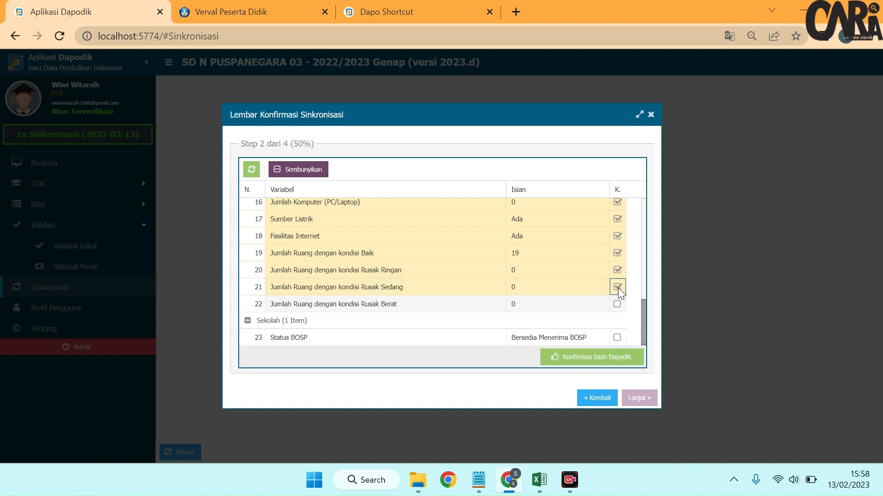
pyautogui.click(617, 287)
pyautogui.click(617, 304)
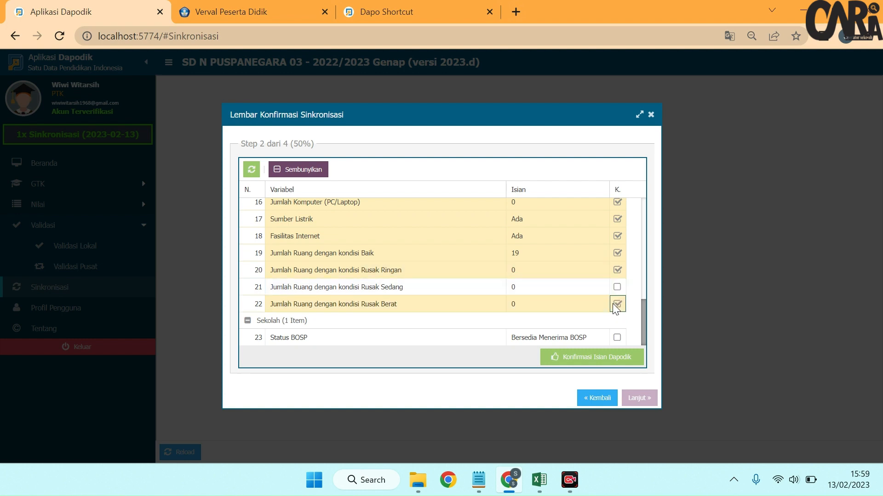
# Step: Confirm Status BOSP under Sekolah, then submit the Dapodik data confirmation and the facilities availability confirmation
pyautogui.click(618, 337)
pyautogui.click(612, 352)
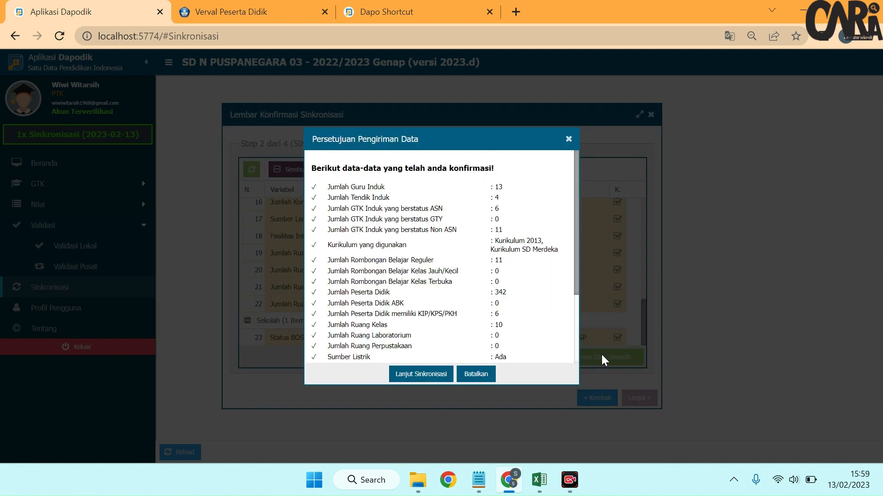
pyautogui.click(617, 359)
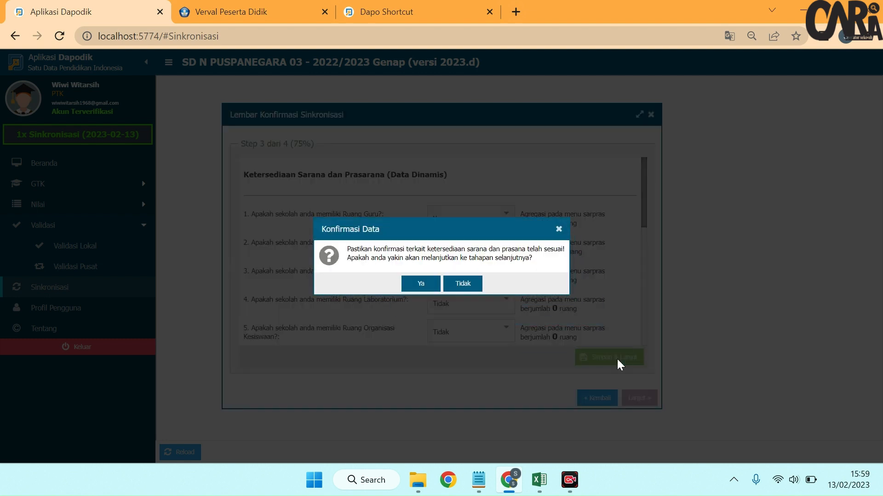
pyautogui.click(416, 285)
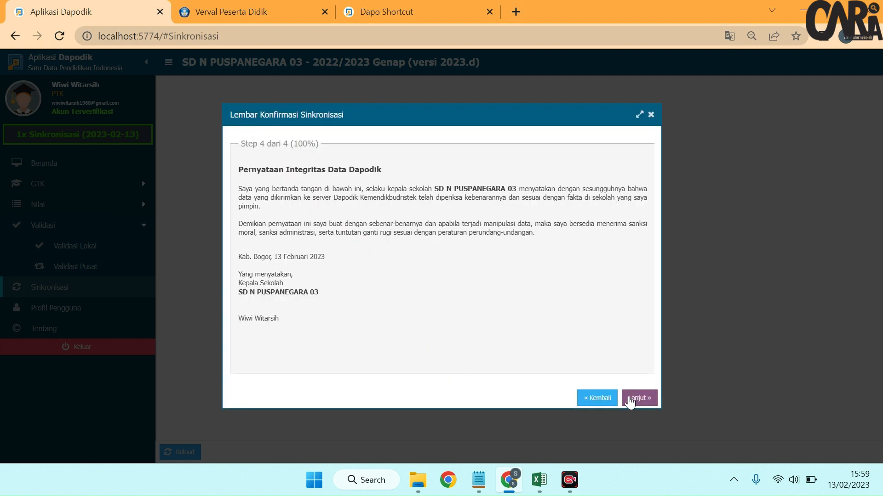
# Step: Accept the Dapodik data integrity statement and run the synchronization with the server
pyautogui.click(649, 403)
pyautogui.click(409, 278)
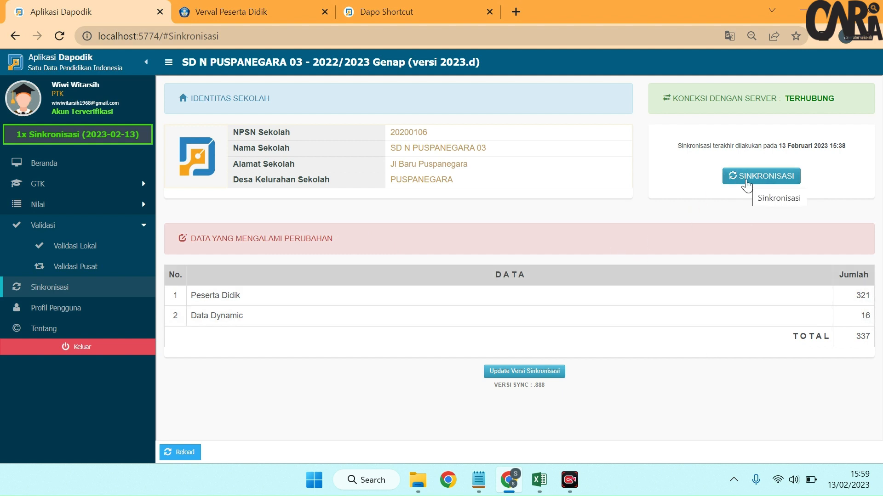
pyautogui.click(746, 178)
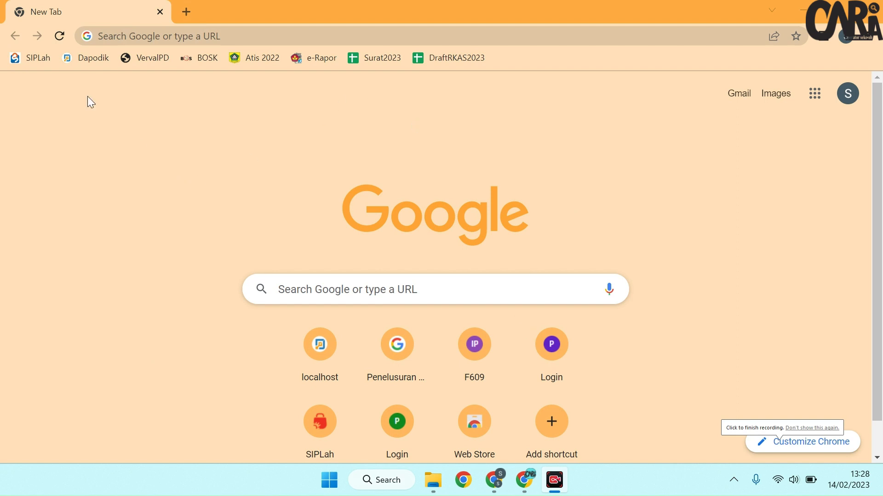
# Step: Log in to Verval Peserta Didik with the saved credentials and dismiss the password warning and update notice
pyautogui.click(141, 67)
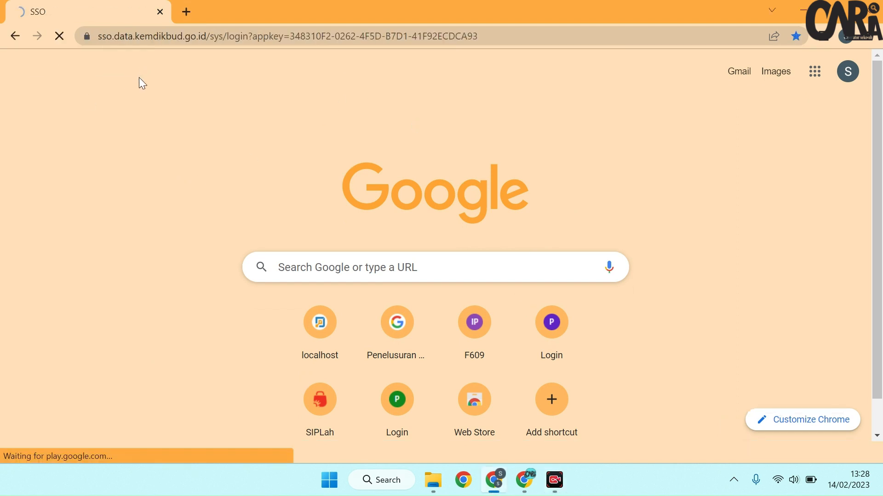
pyautogui.click(630, 368)
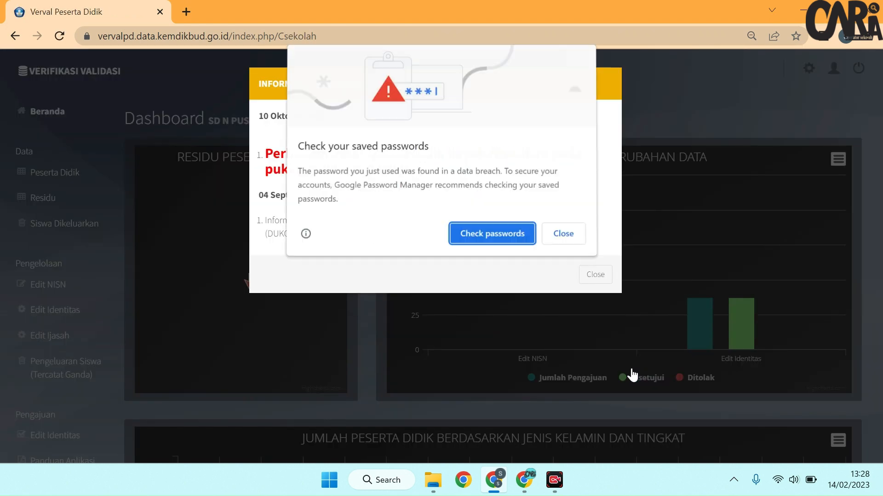
pyautogui.click(570, 230)
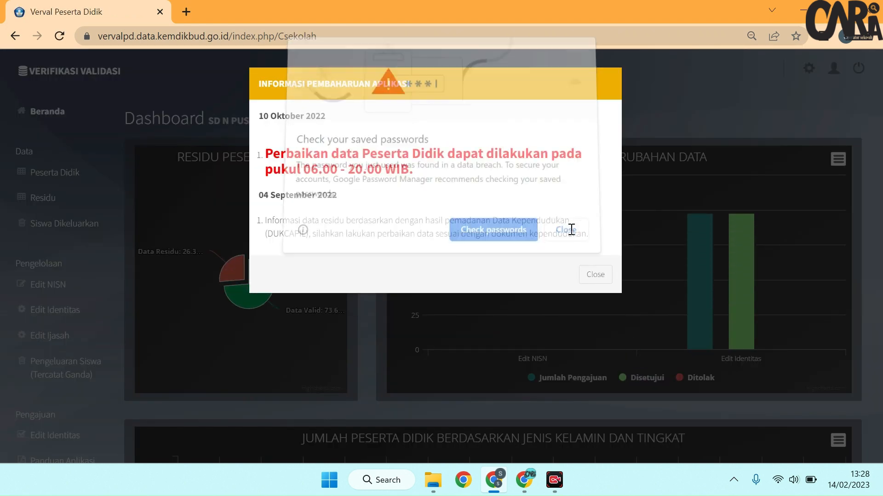
pyautogui.click(595, 275)
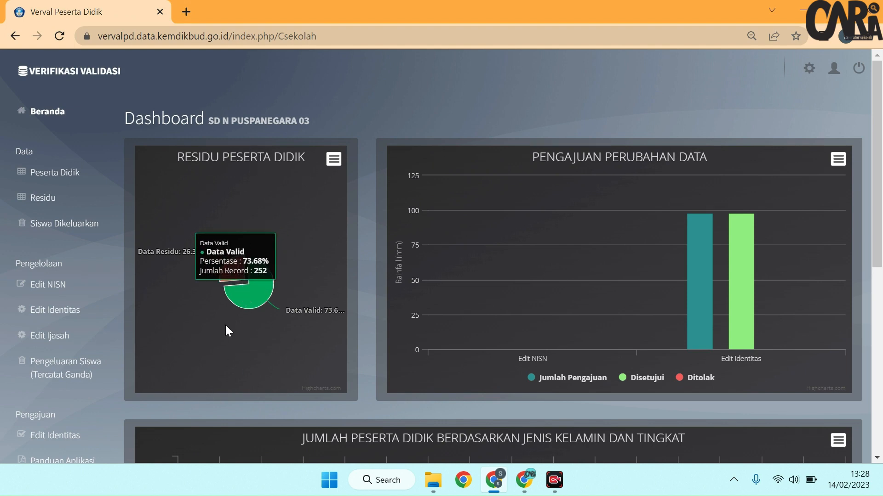
# Step: Check the Data Residu share on the dashboard chart and open the Residu student table
pyautogui.moveTo(230, 282)
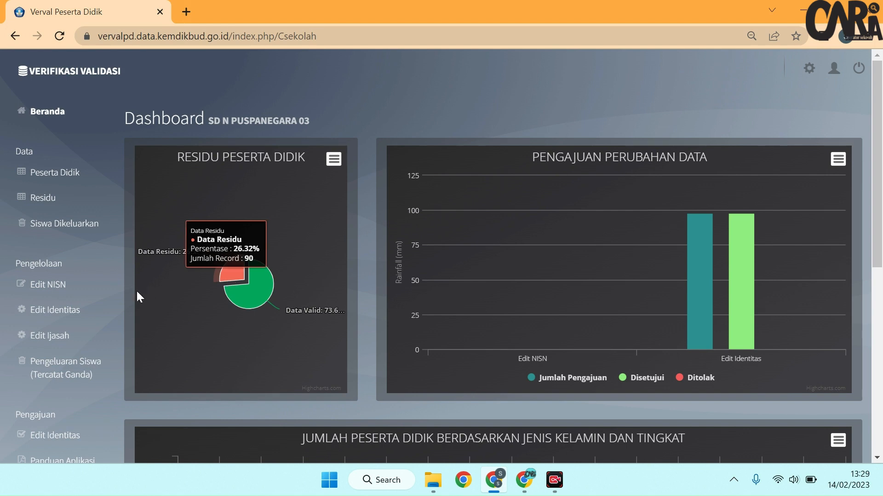
pyautogui.click(29, 198)
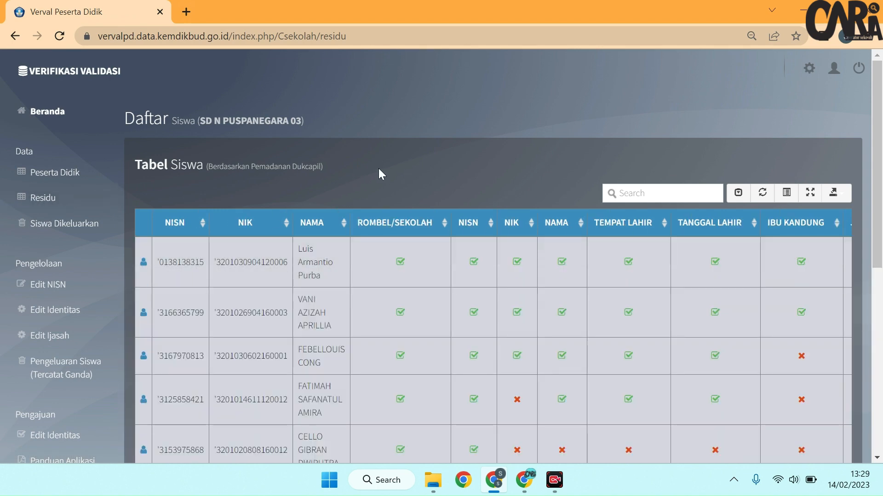
pyautogui.scroll(-8, 374, 181)
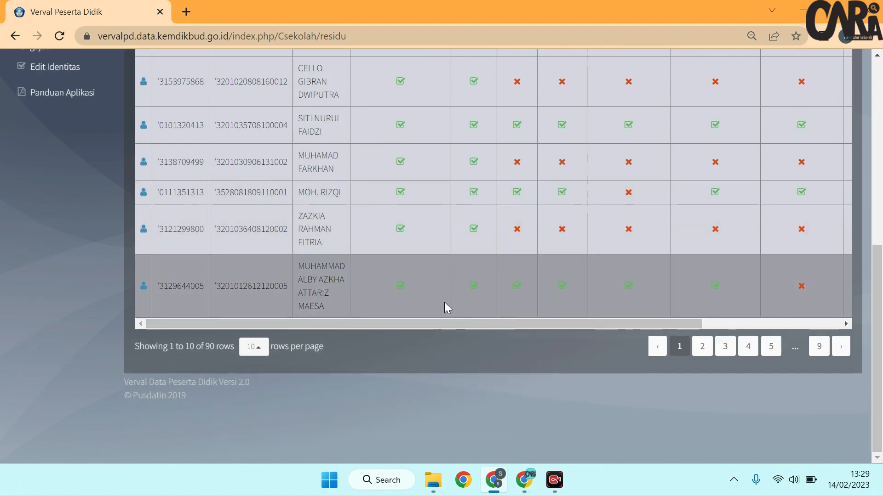
pyautogui.scroll(3, 574, 271)
pyautogui.scroll(5, 573, 270)
pyautogui.scroll(-9, 478, 313)
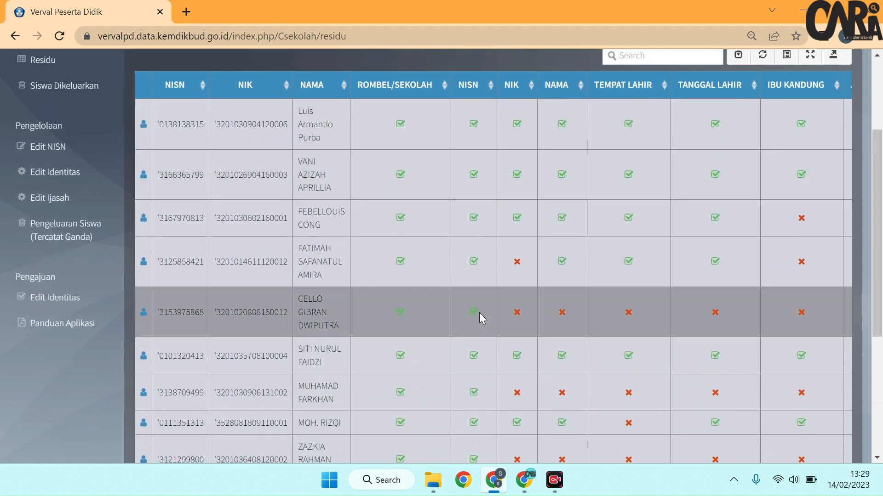
# Step: Examine the Desa/Kelurahan column of the Residu table for the students on the first page
pyautogui.moveTo(501, 324); pyautogui.dragTo(881, 121)
pyautogui.scroll(-1, 432, 276)
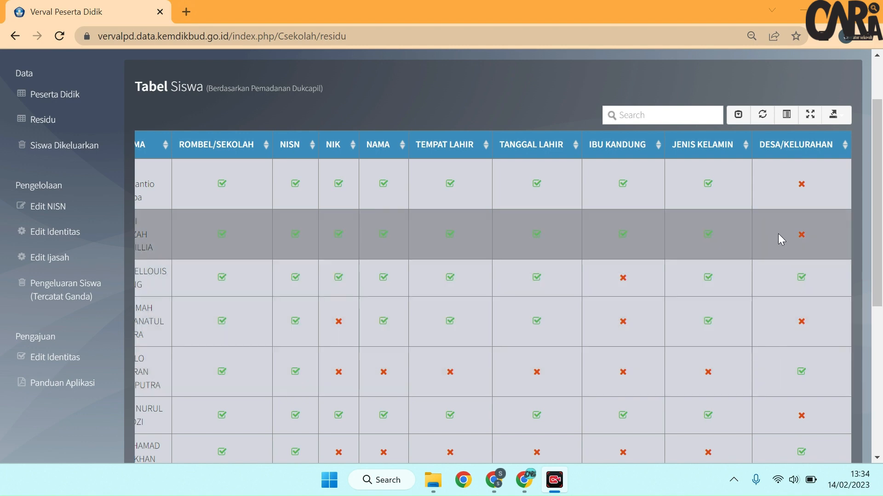
pyautogui.scroll(-3, 778, 235)
pyautogui.scroll(-3, 796, 287)
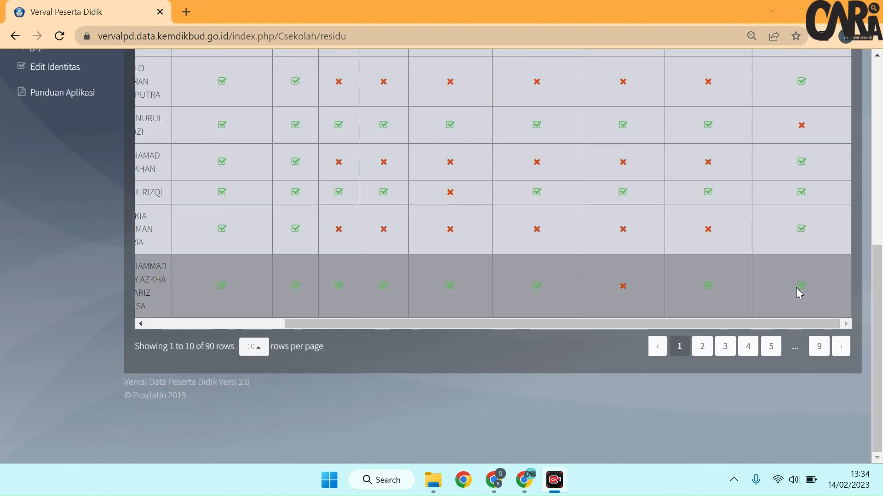
pyautogui.scroll(6, 796, 288)
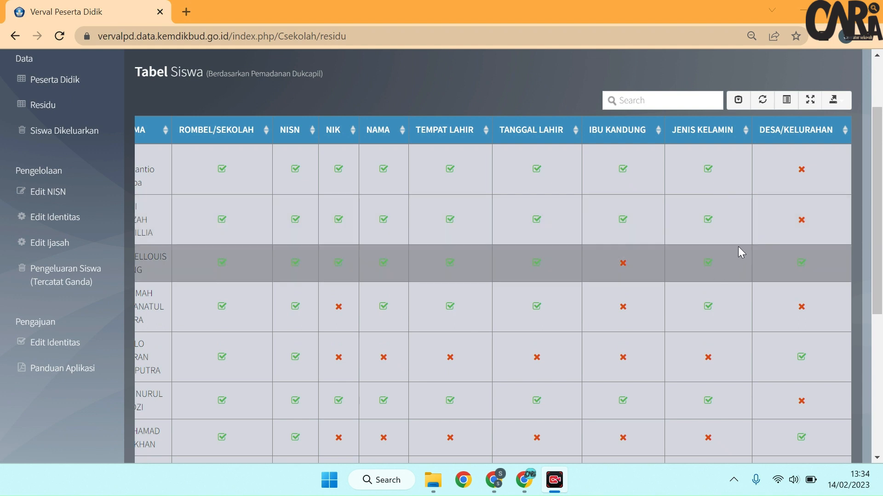
pyautogui.scroll(-2, 479, 256)
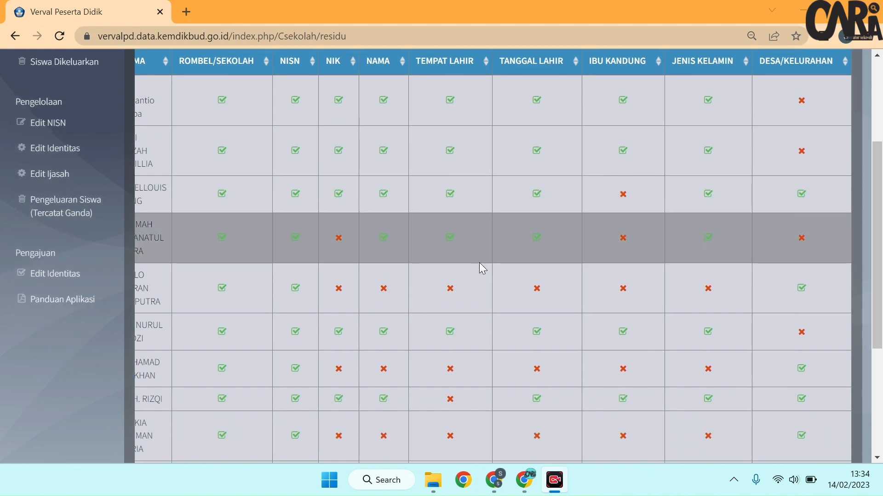
pyautogui.scroll(3, 479, 263)
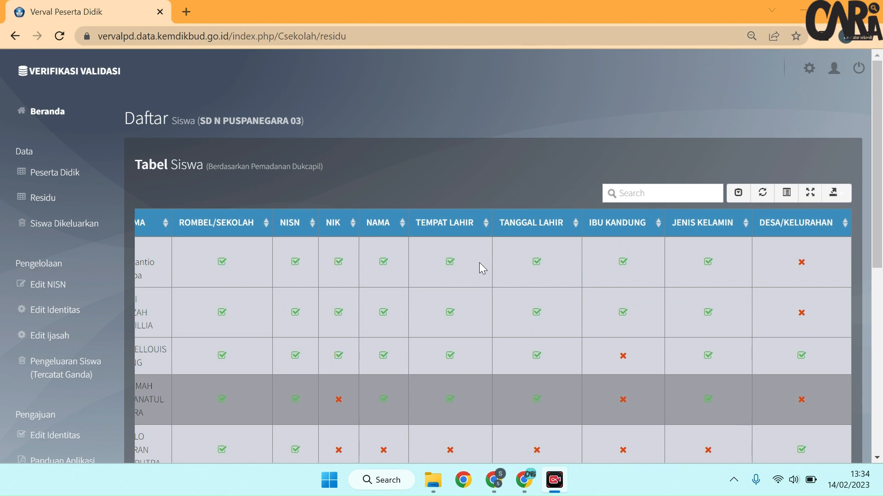